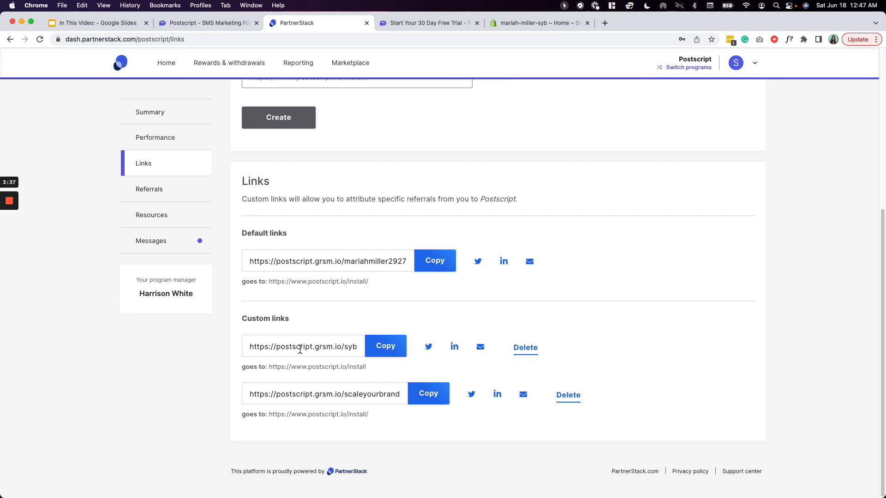
pyautogui.click(382, 348)
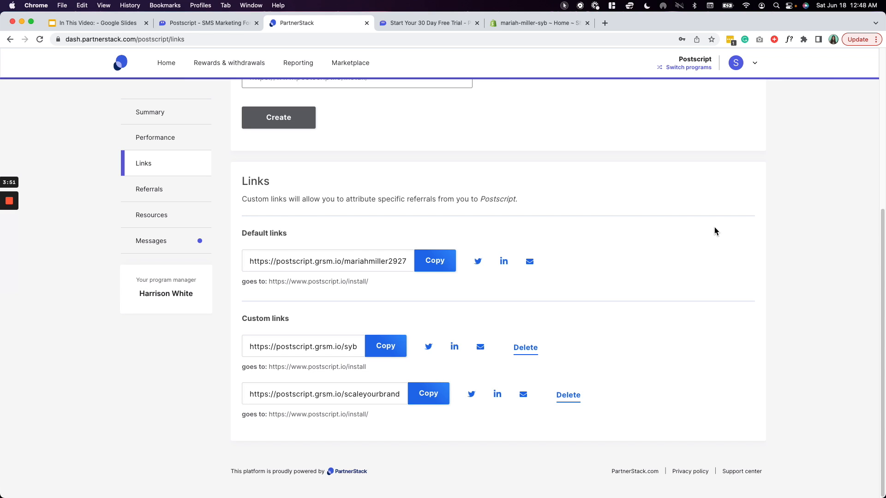
# - Load the copied syb referral link in the Postscript free trial tab
pyautogui.click(437, 25)
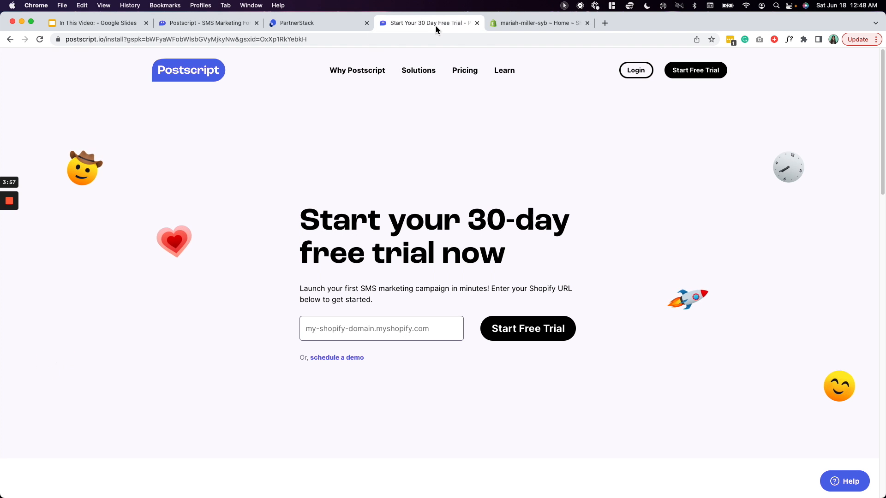
pyautogui.click(365, 42)
pyautogui.press('BackSpace')
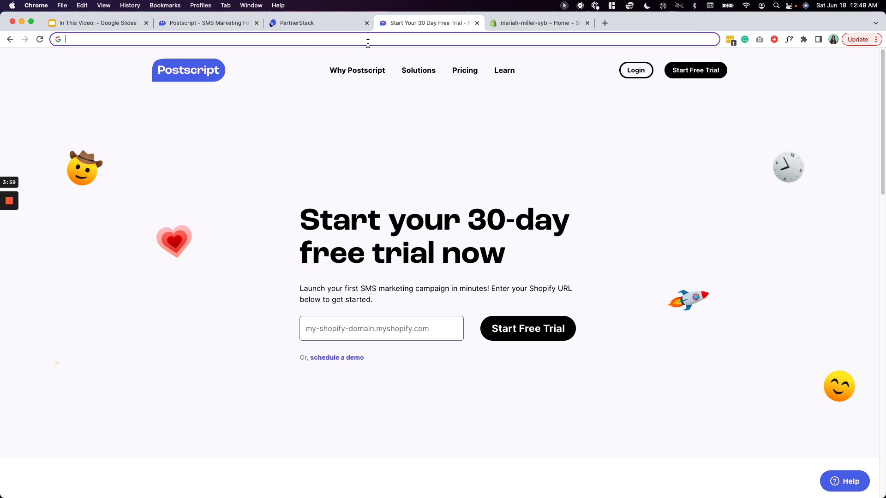
pyautogui.press('super+v')
pyautogui.press('Return')
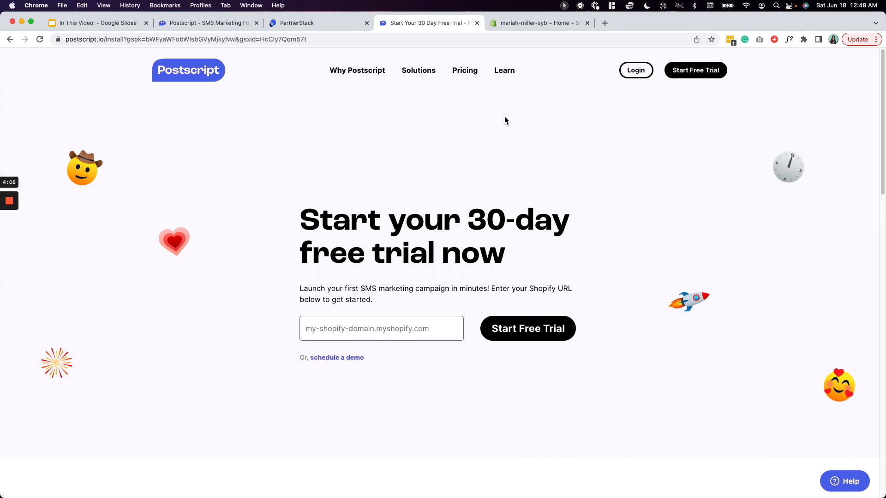
# - Enter the store's Shopify subdomain and start the 30-day free trial
pyautogui.click(531, 26)
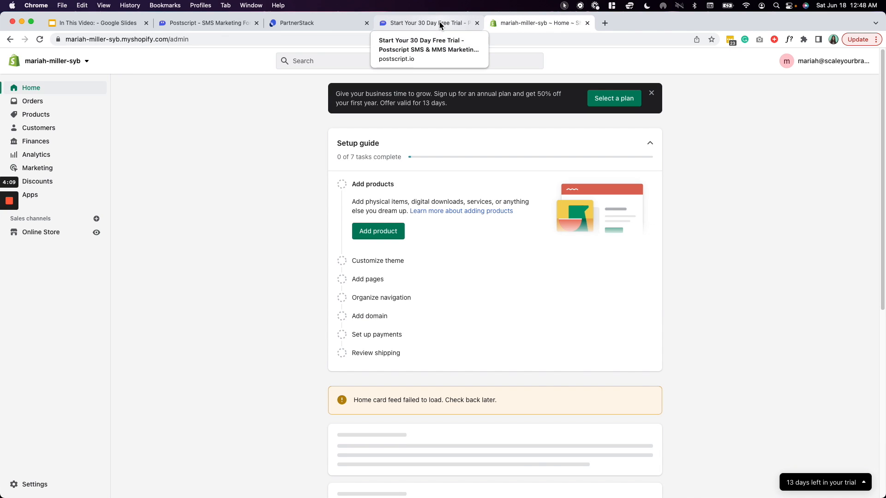
pyautogui.click(439, 21)
pyautogui.click(517, 21)
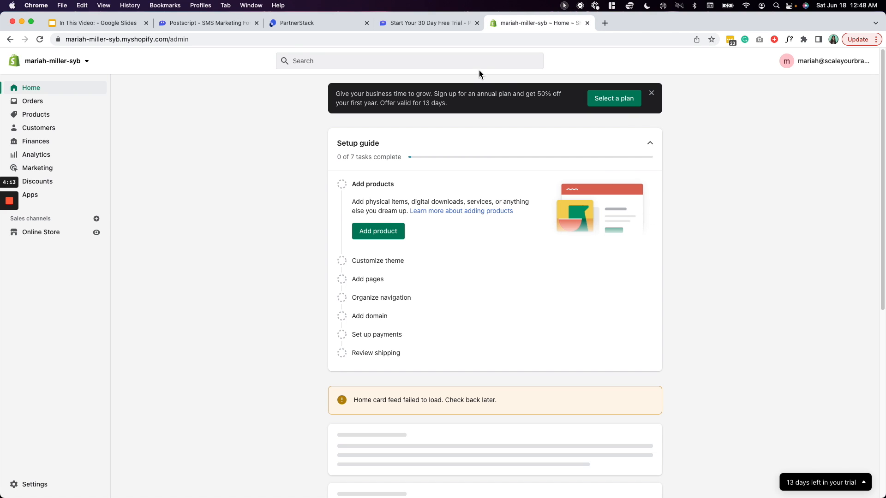
pyautogui.click(569, 7)
pyautogui.click(572, 18)
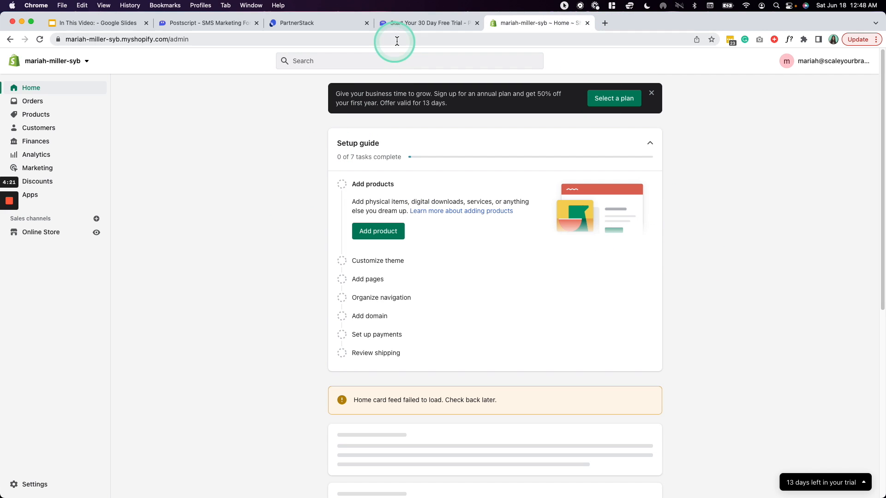
pyautogui.click(410, 25)
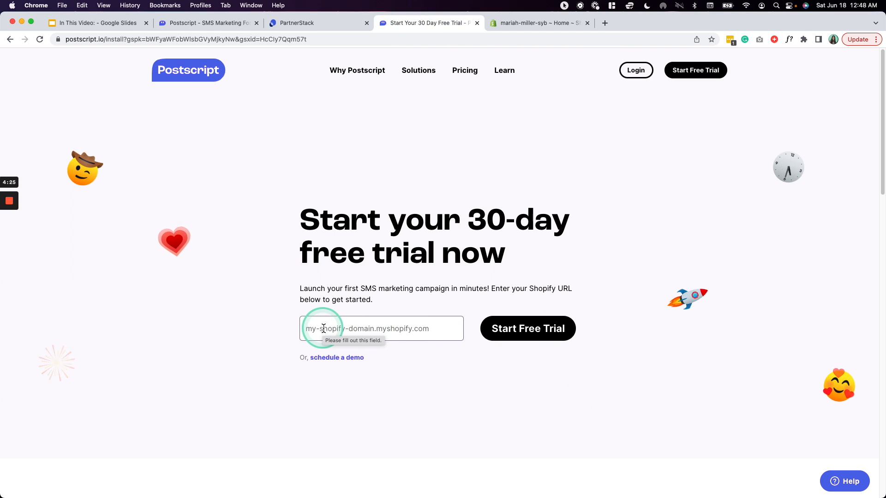
pyautogui.click(358, 331)
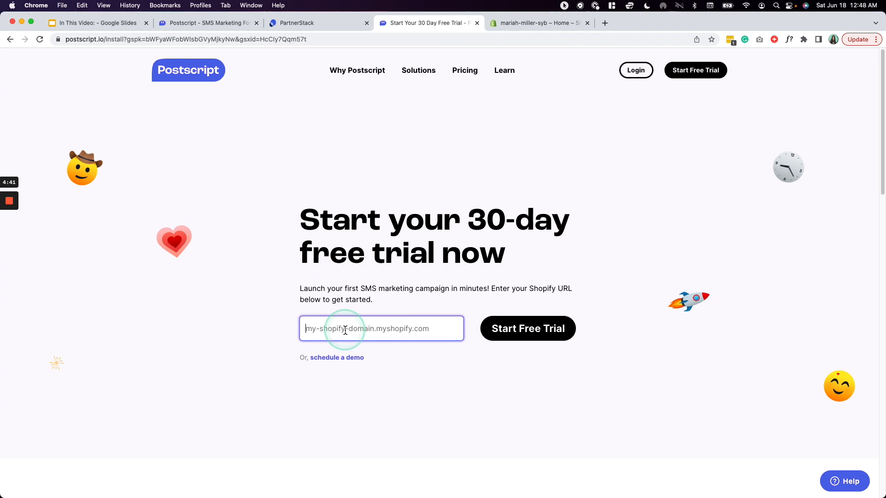
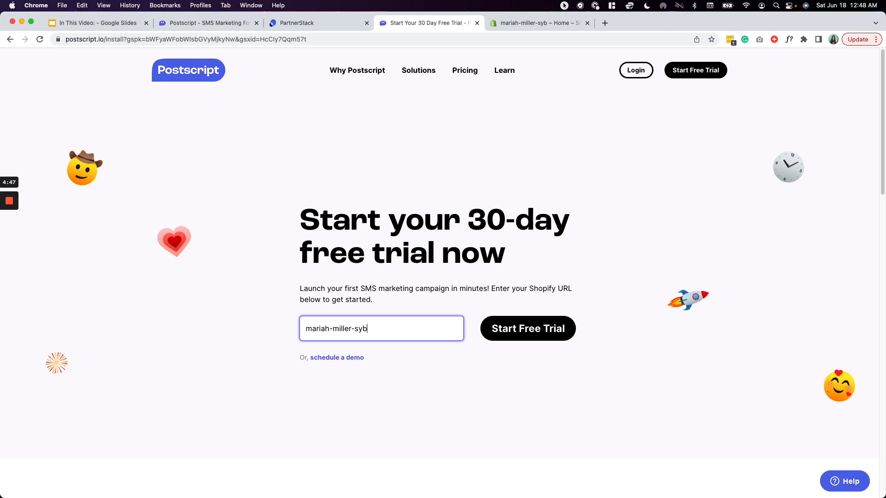
pyautogui.click(546, 328)
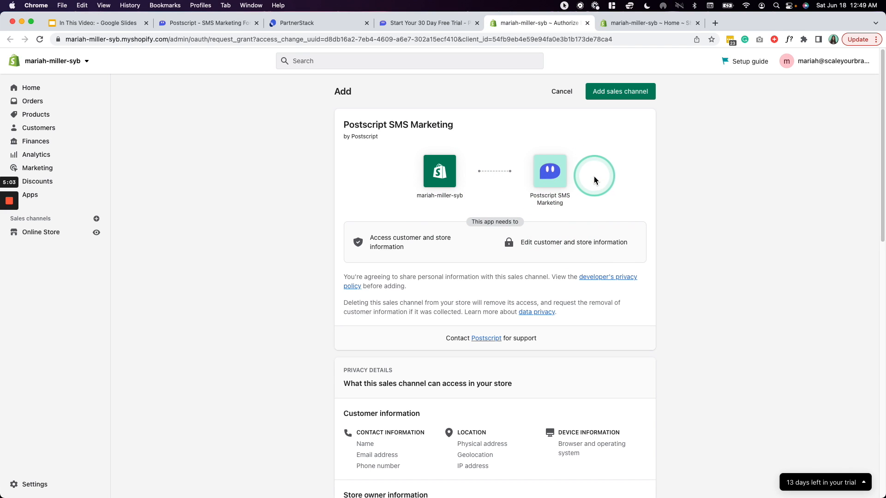
# - Approve Postscript SMS Marketing as a sales channel on Shopify's authorization page
pyautogui.scroll(-1, 493, 307)
pyautogui.scroll(-10, 494, 308)
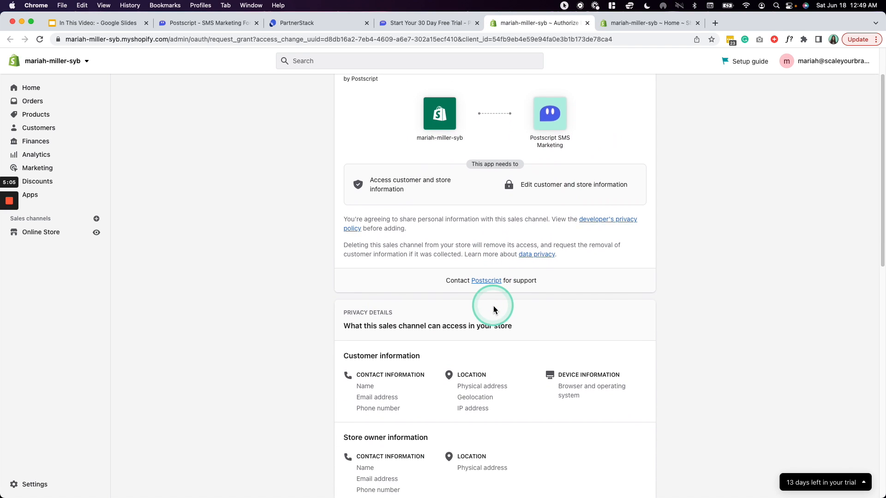
pyautogui.scroll(-10, 494, 308)
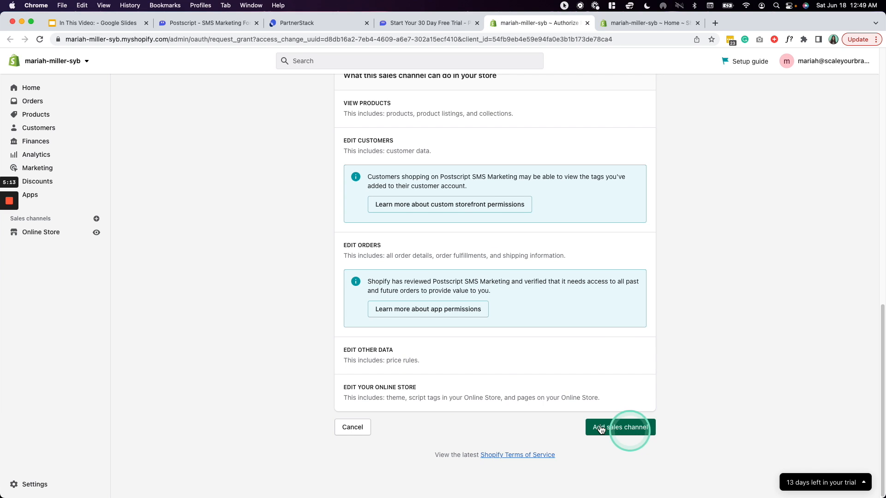
pyautogui.click(634, 431)
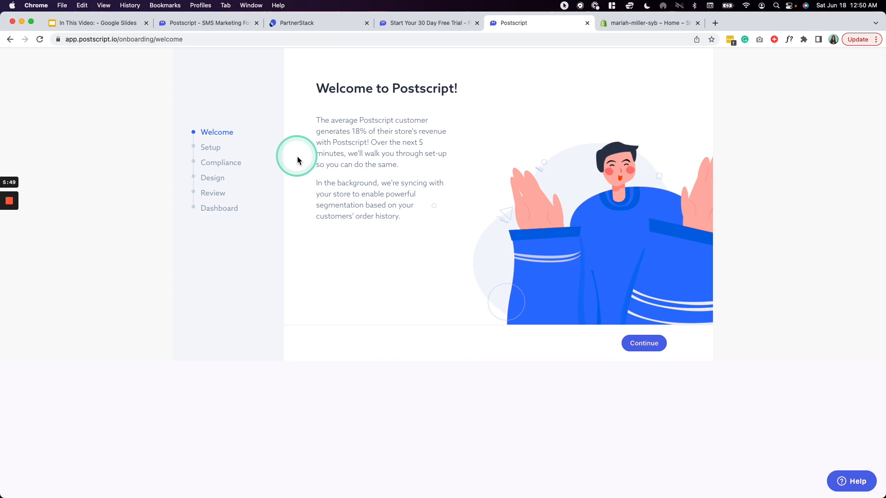
# - Fill in the owner's first and last name and survey answers, then submit setup
pyautogui.click(644, 344)
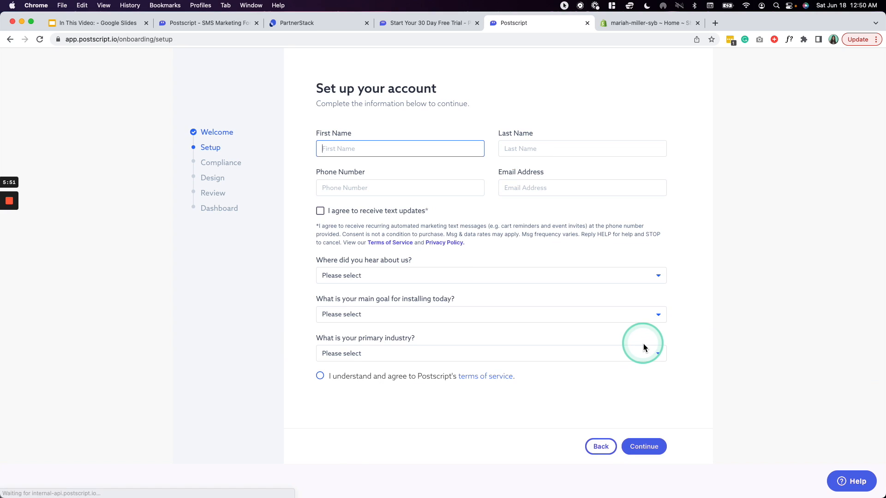
pyautogui.write('Mariah')
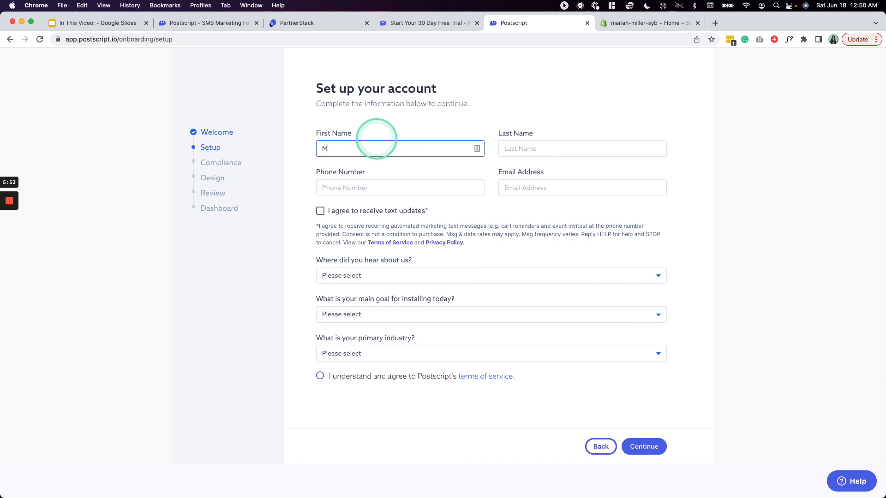
pyautogui.click(530, 147)
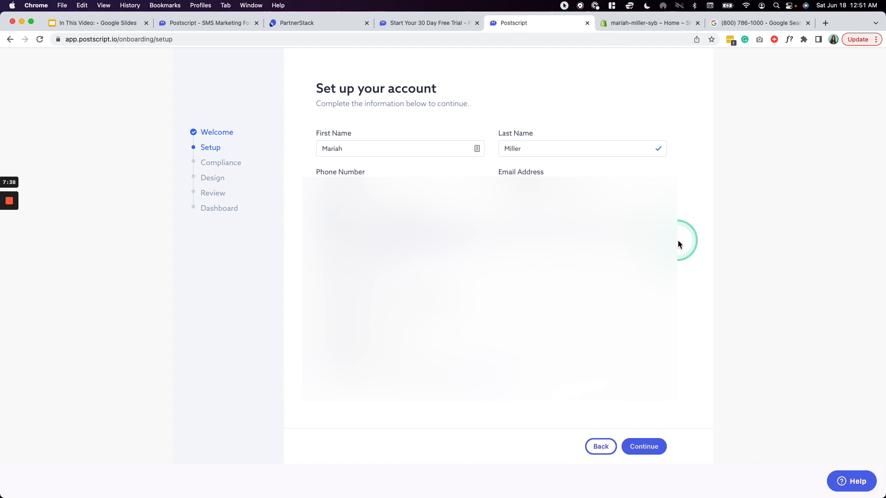
pyautogui.click(508, 277)
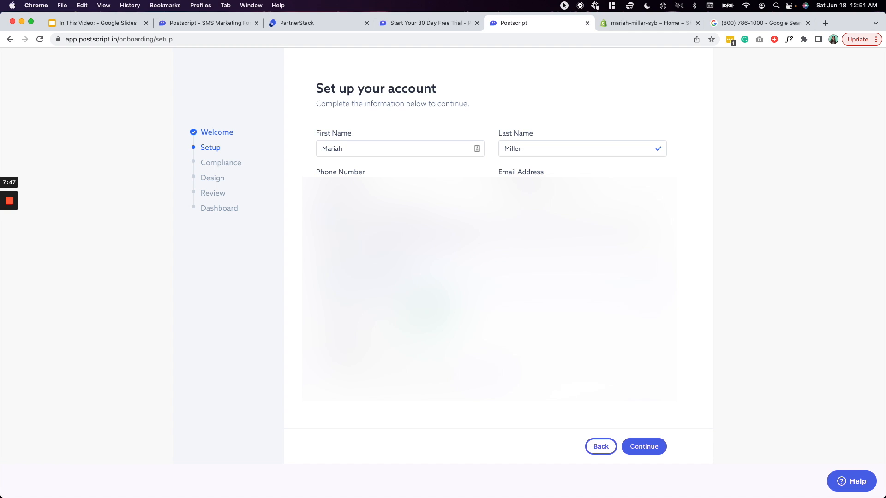
pyautogui.click(432, 323)
pyautogui.click(646, 447)
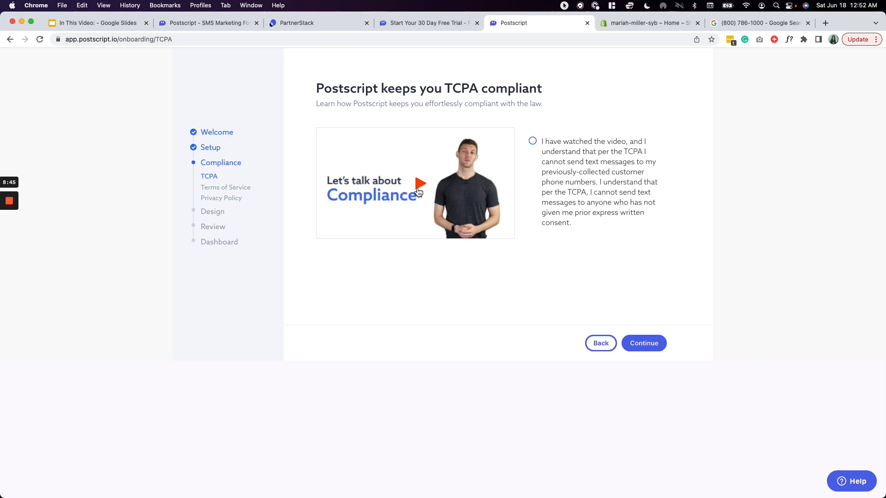
# - Acknowledge TCPA compliance to reach Terms of Service, then return to the Shopify admin
pyautogui.click(535, 144)
pyautogui.click(641, 344)
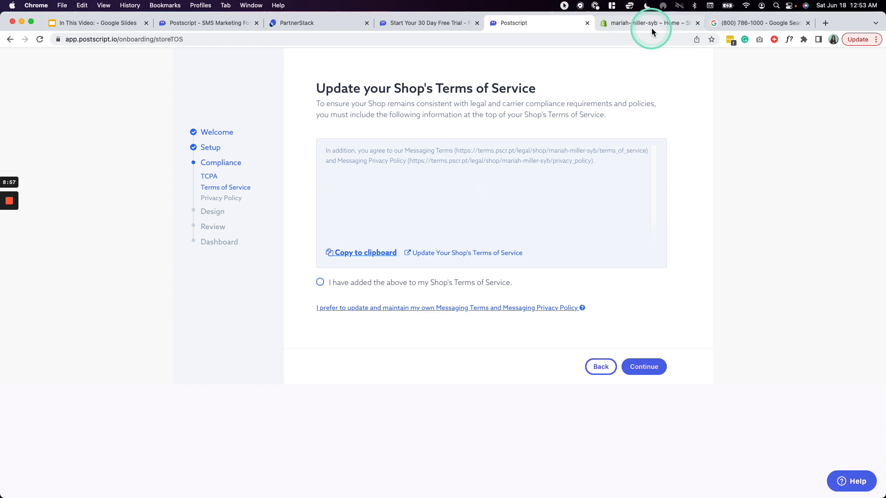
pyautogui.click(808, 23)
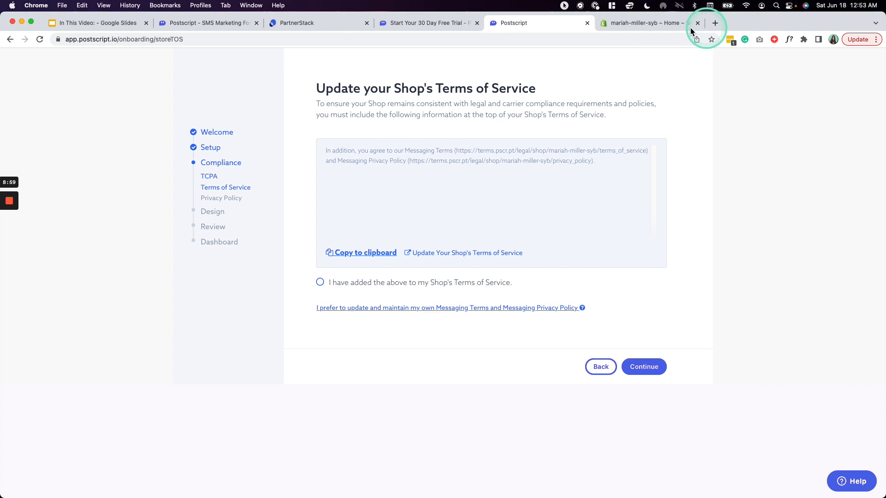
pyautogui.click(643, 23)
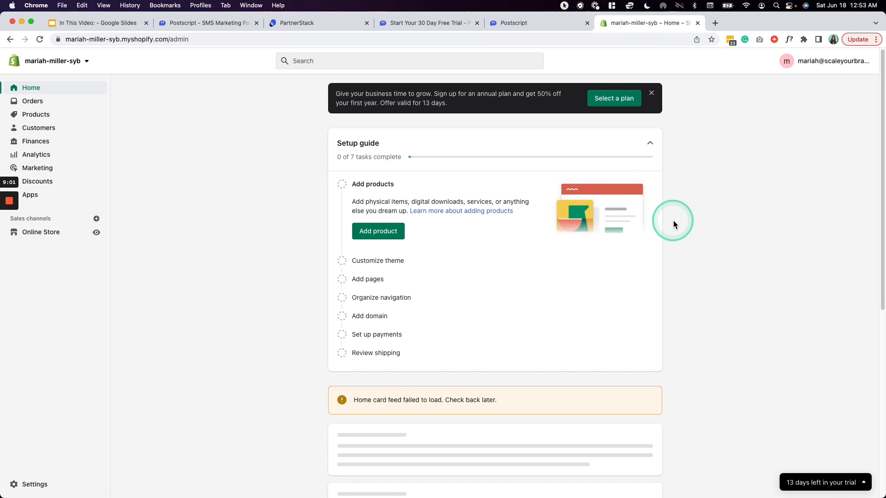
# - Open the Shopify store's policies settings
pyautogui.scroll(-2, 673, 220)
pyautogui.scroll(2, 682, 231)
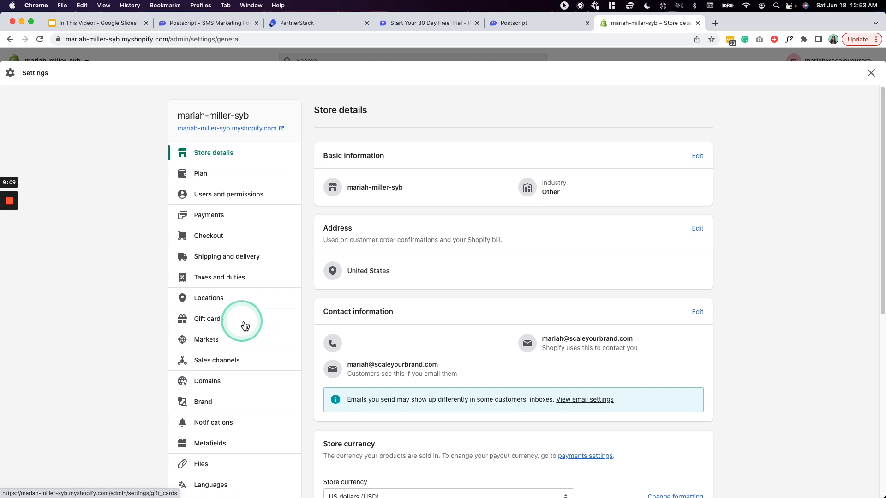
pyautogui.scroll(-4, 244, 326)
pyautogui.scroll(4, 244, 325)
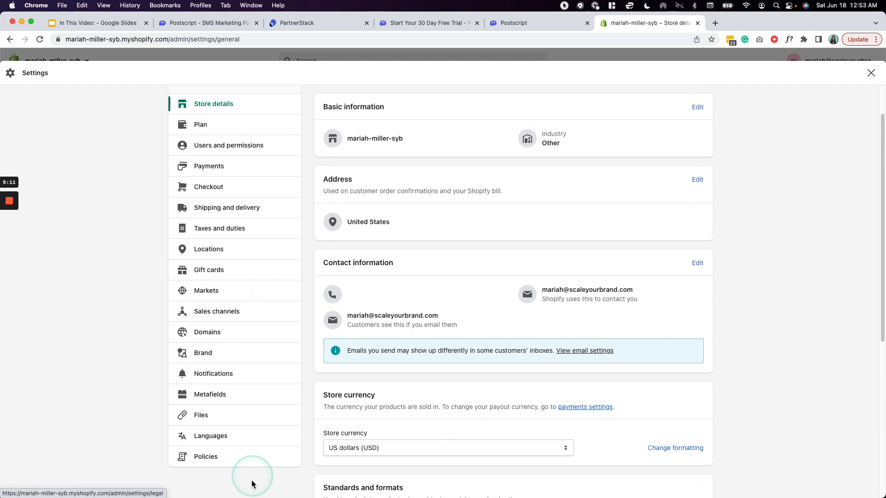
pyautogui.click(210, 456)
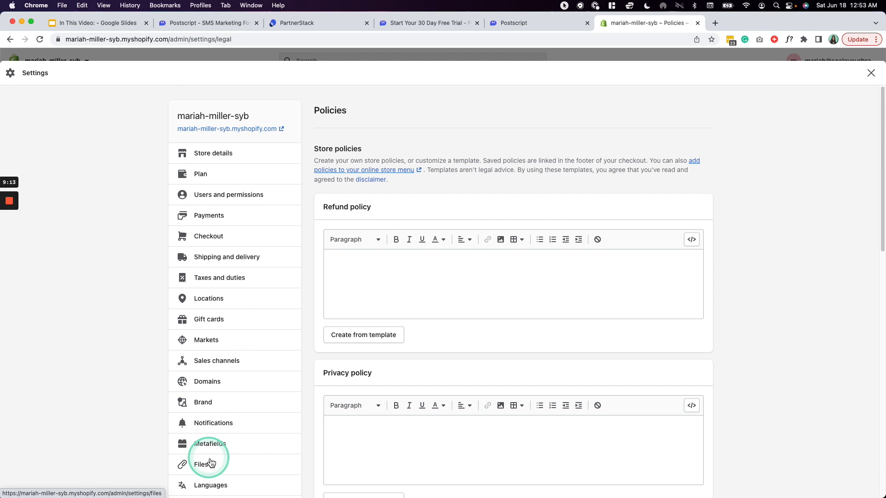
pyautogui.scroll(-8, 210, 461)
pyautogui.scroll(3, 210, 457)
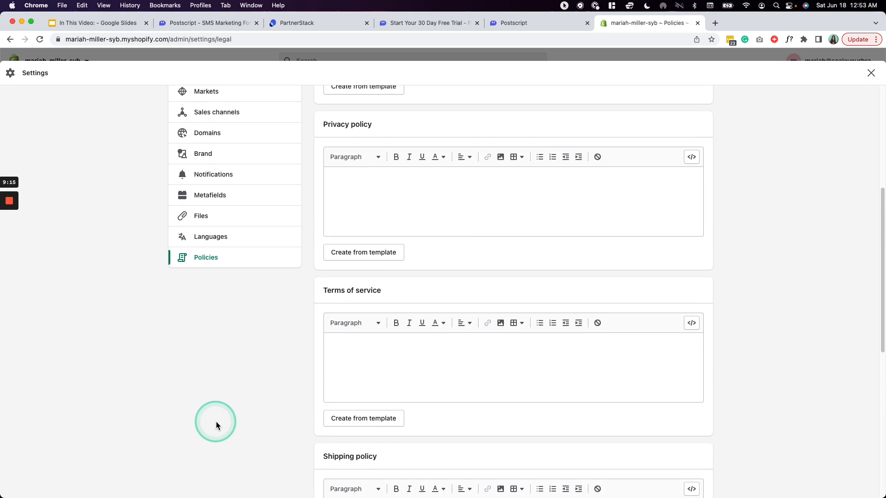
pyautogui.scroll(-2, 228, 351)
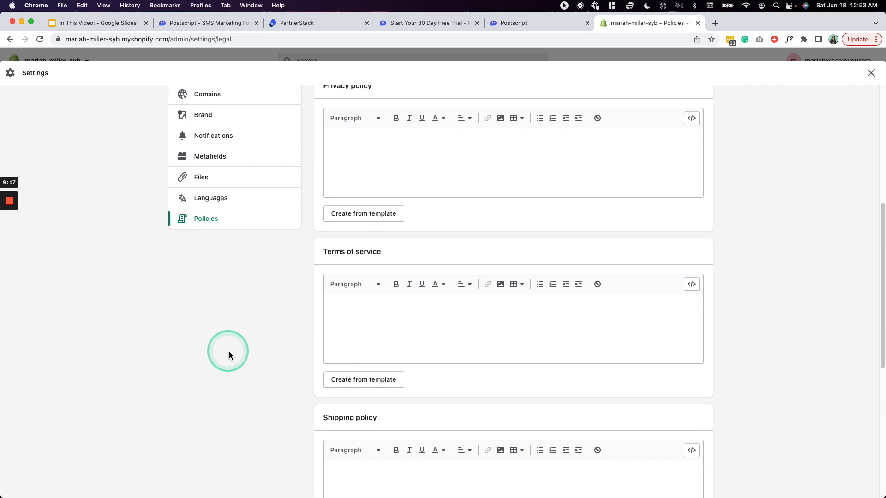
# - Paste Postscript's messaging terms into Shopify's Terms of service and confirm it in onboarding
pyautogui.click(514, 23)
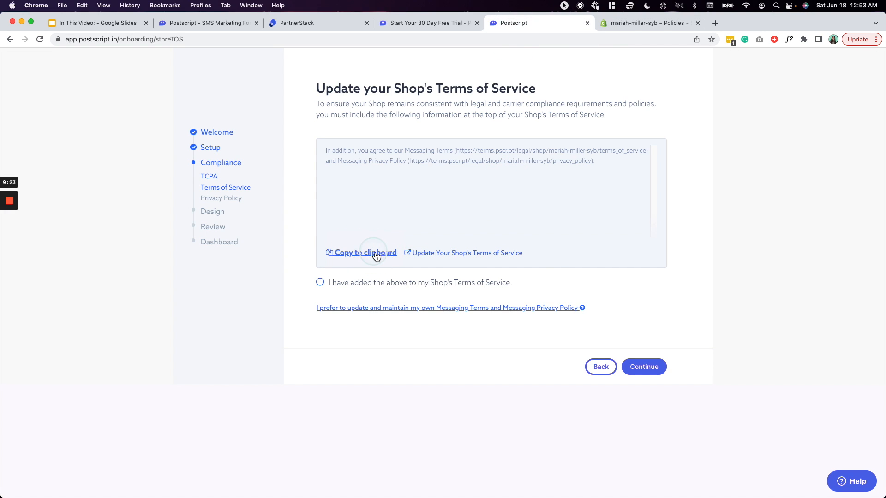
pyautogui.click(356, 256)
pyautogui.click(615, 32)
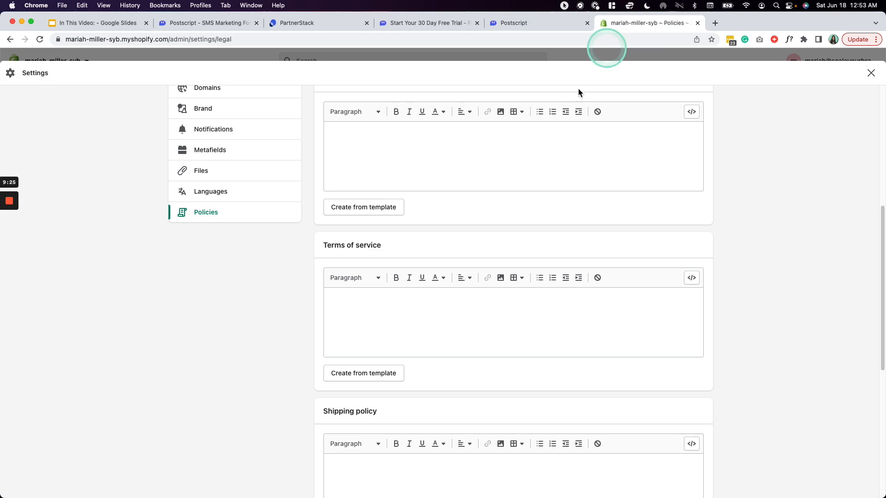
pyautogui.click(367, 317)
pyautogui.press('super+v')
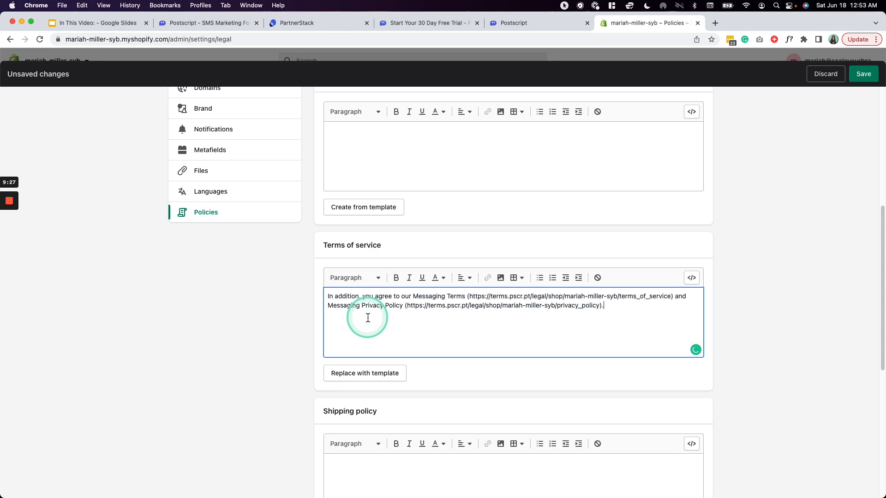
pyautogui.click(522, 24)
pyautogui.click(327, 282)
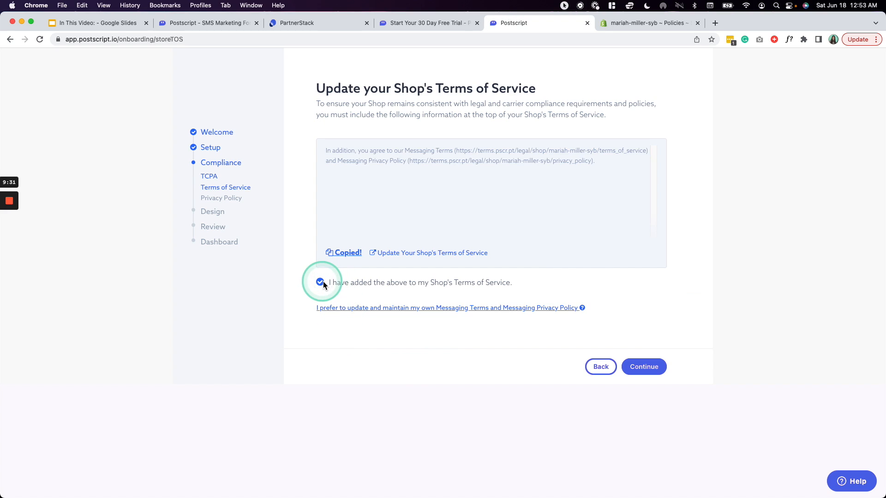
# - Paste Postscript's privacy messaging text into Shopify's Privacy policy and confirm it in onboarding
pyautogui.click(644, 367)
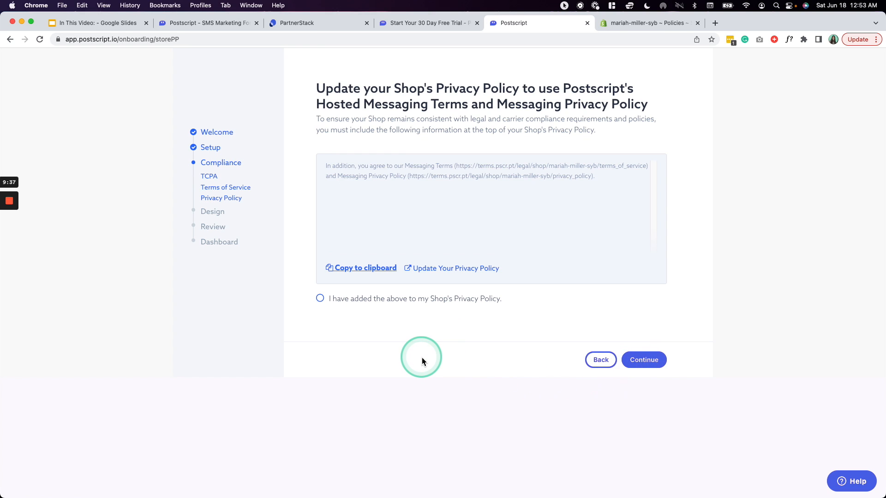
pyautogui.click(354, 268)
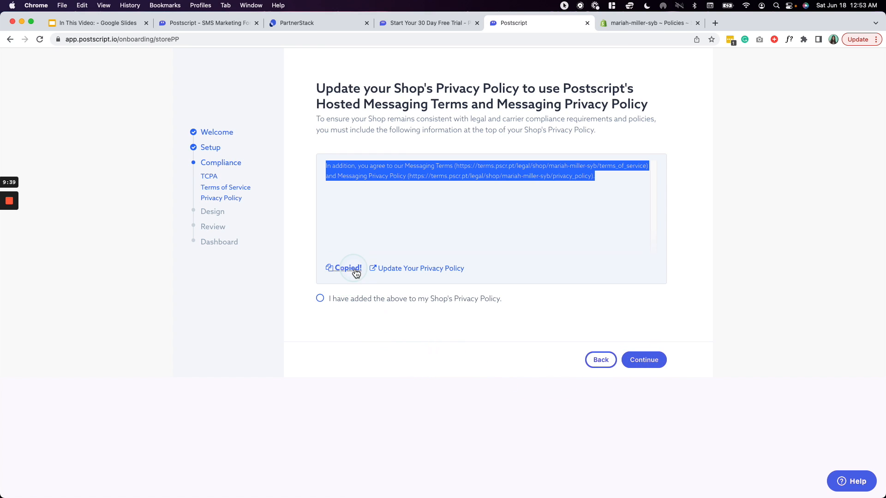
pyautogui.click(649, 24)
pyautogui.scroll(4, 766, 352)
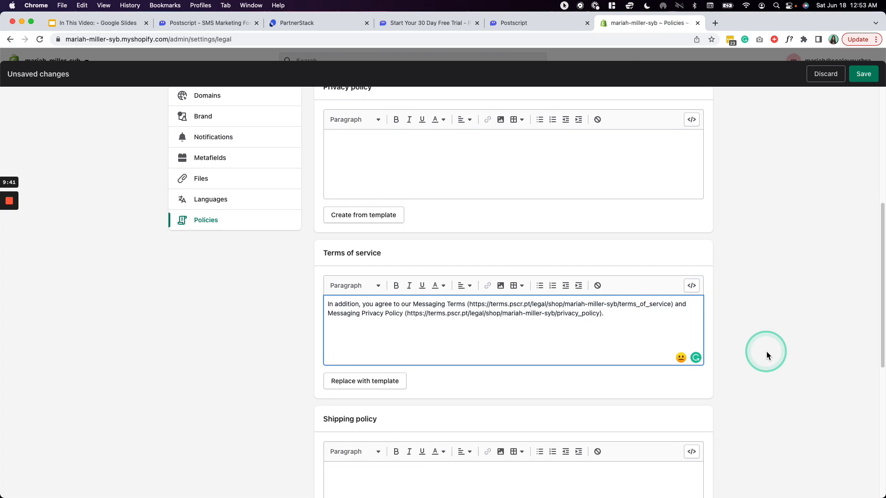
pyautogui.click(499, 230)
pyautogui.press('super+v')
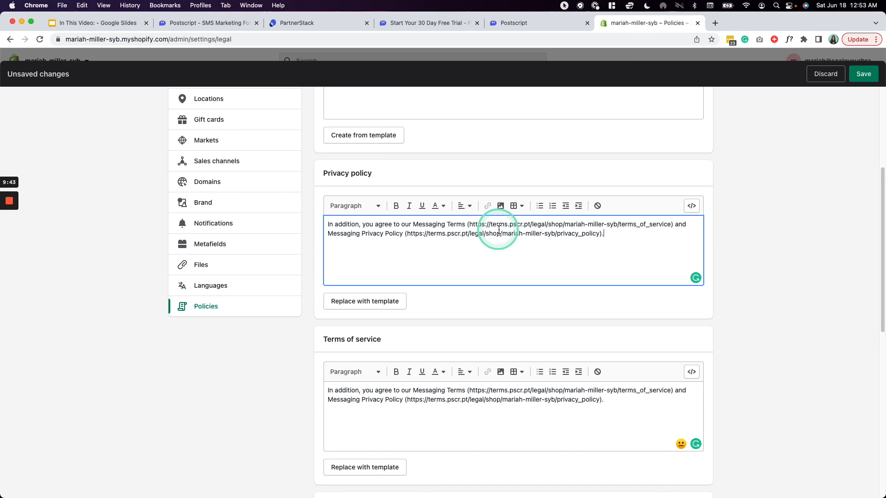
pyautogui.click(503, 27)
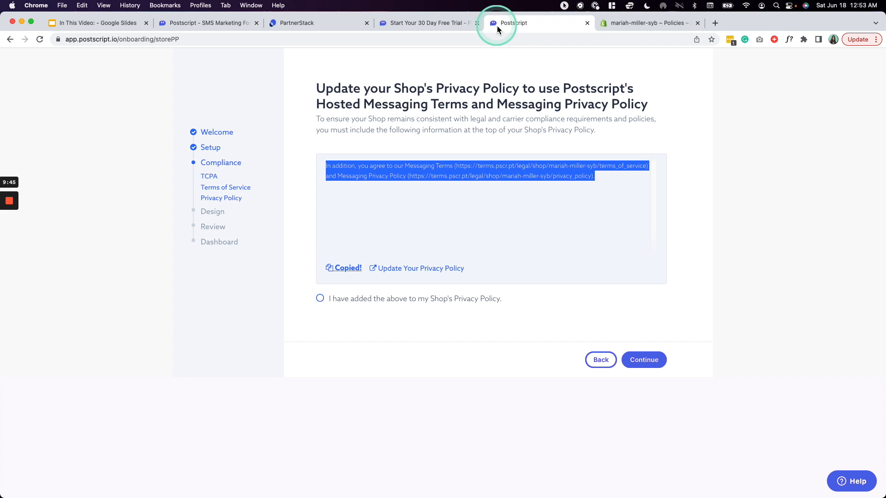
pyautogui.click(400, 347)
pyautogui.click(322, 299)
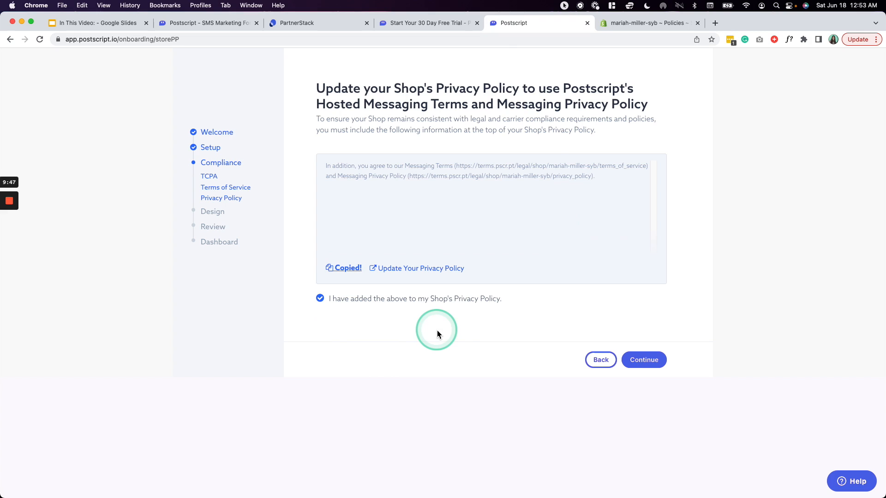
# - Advance onboarding to branding and save the Shopify store policies
pyautogui.click(636, 358)
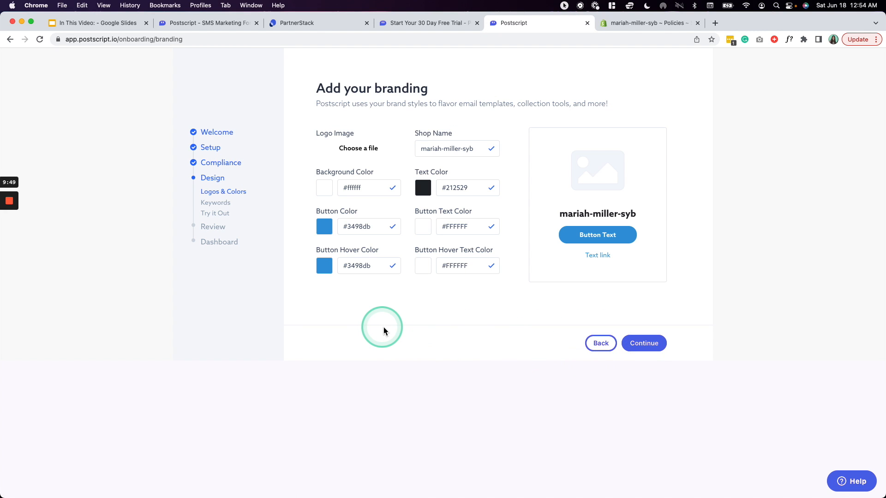
pyautogui.click(653, 25)
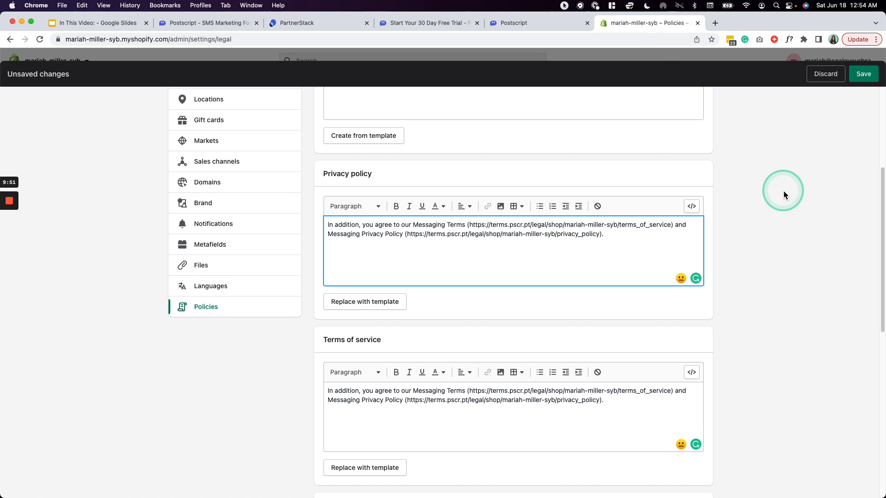
pyautogui.scroll(5, 784, 191)
pyautogui.click(864, 76)
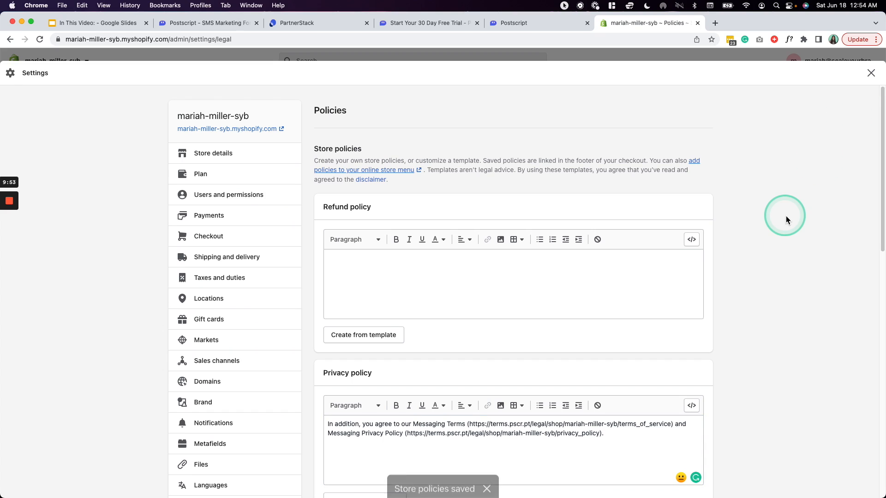
# - Keep the default branding and move on to the starter keywords
pyautogui.click(534, 22)
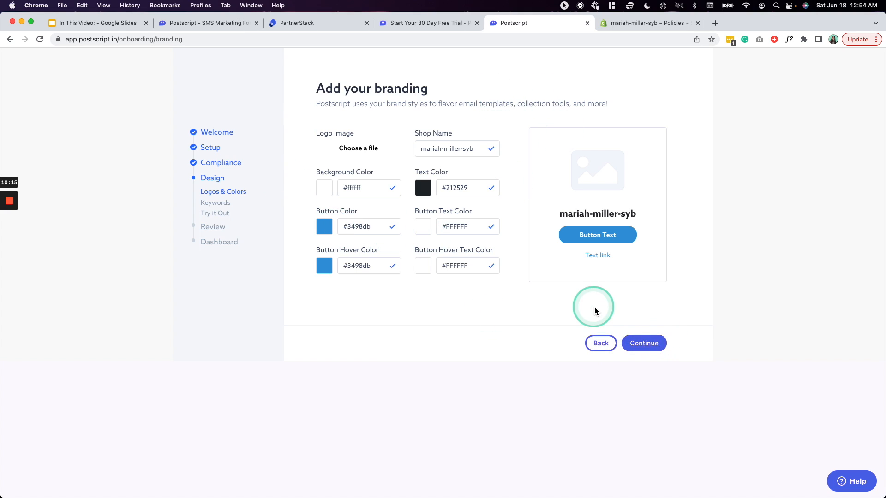
pyautogui.click(645, 345)
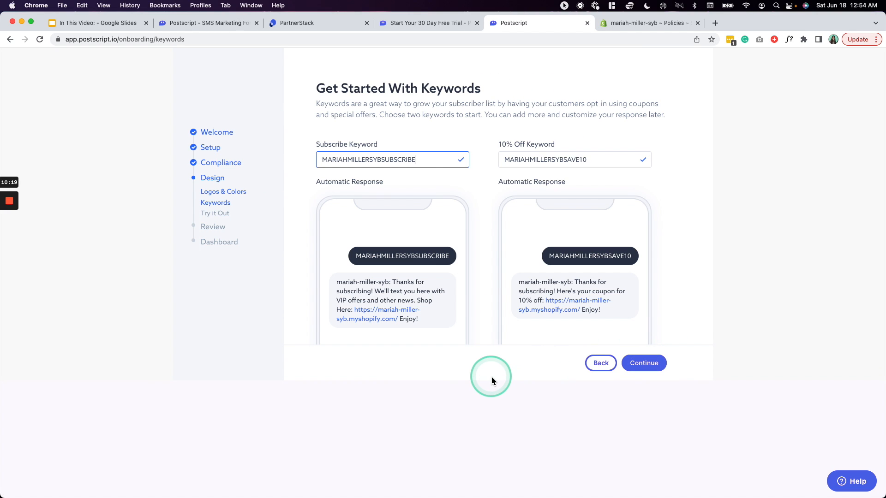
pyautogui.moveTo(419, 160); pyautogui.dragTo(291, 156)
pyautogui.moveTo(588, 160); pyautogui.dragTo(457, 143)
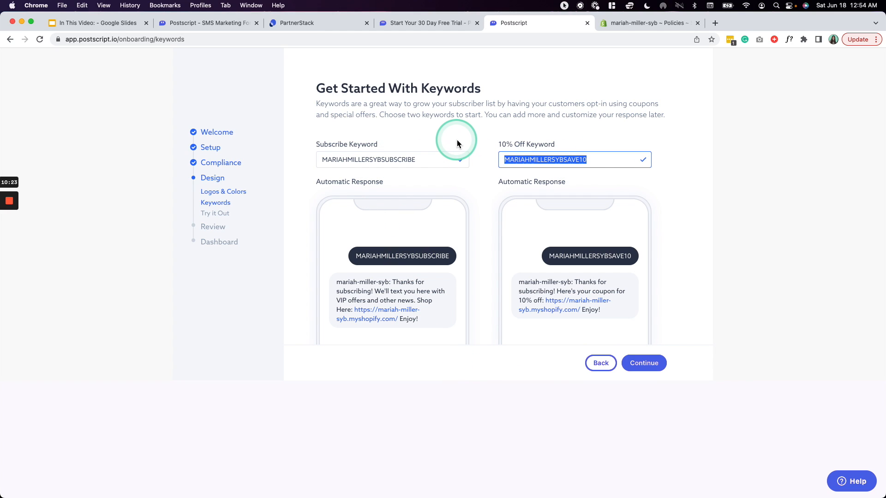
pyautogui.click(417, 161)
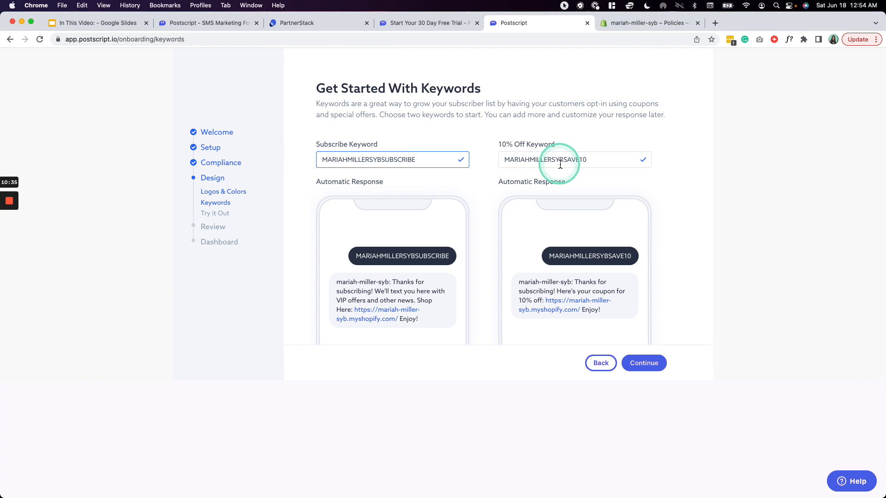
# - Rename the 10% Off keyword to NIKESAVE10 and the Subscribe keyword to NIKESUBSCRIBE
pyautogui.moveTo(563, 161); pyautogui.dragTo(481, 162)
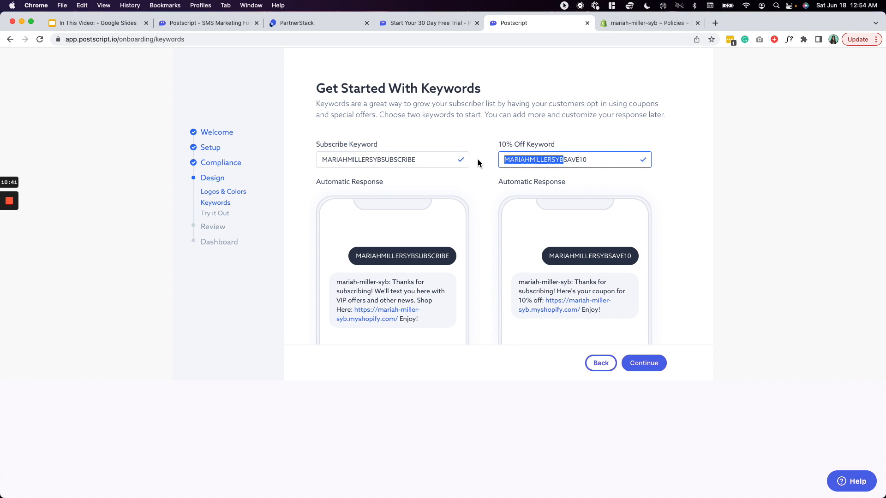
pyautogui.write('BRANDNAM')
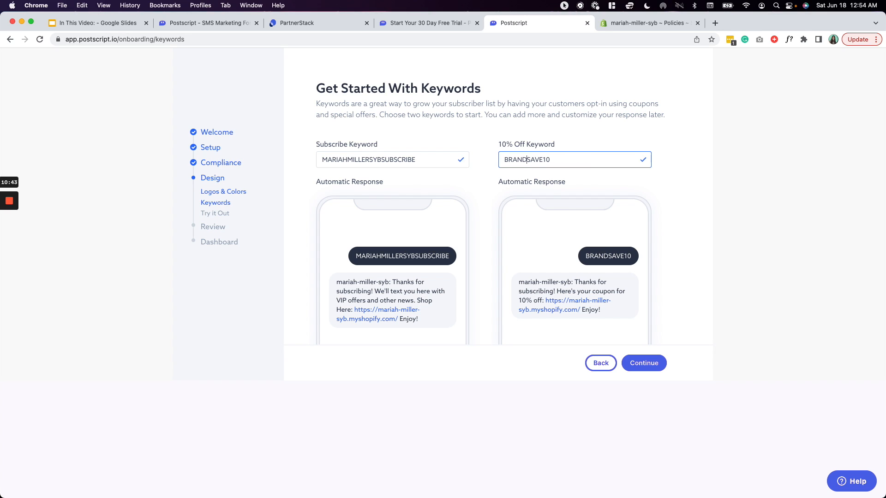
pyautogui.write('E]')
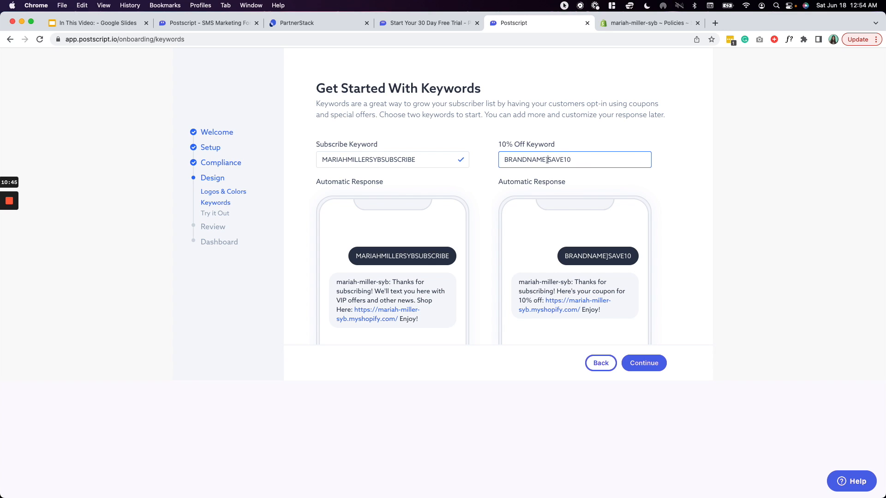
pyautogui.click(505, 160)
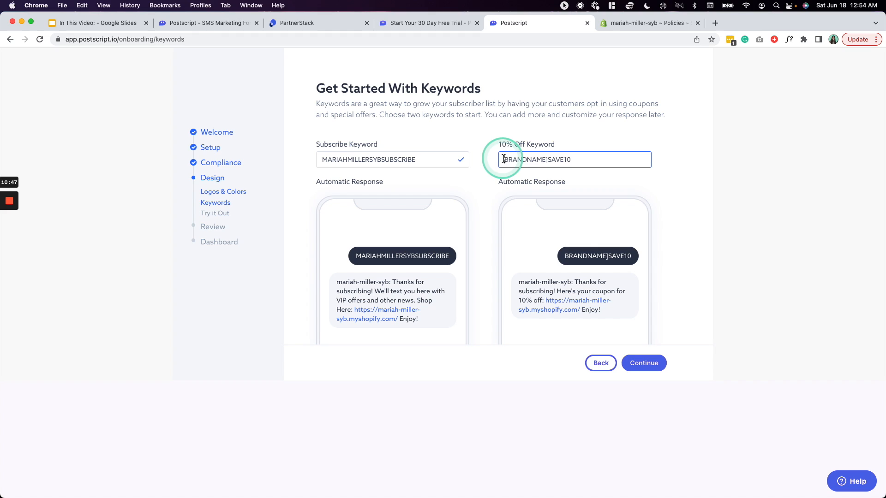
pyautogui.write('[')
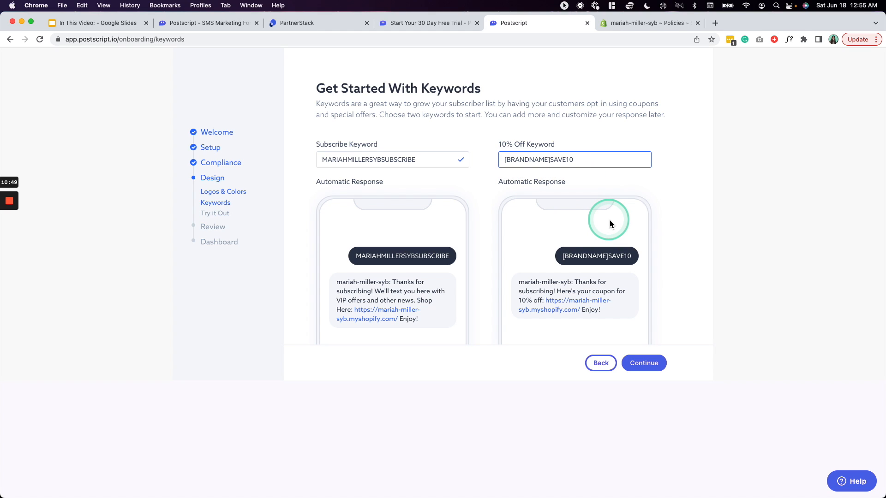
pyautogui.moveTo(550, 160); pyautogui.dragTo(497, 164)
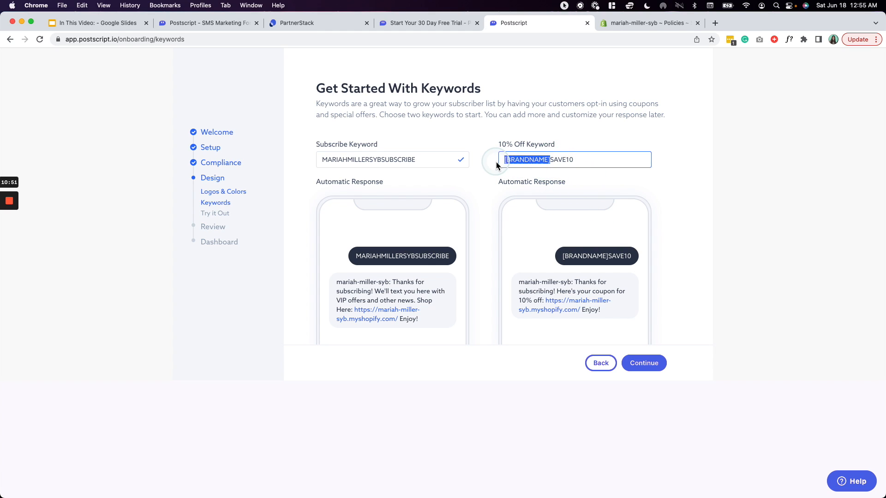
pyautogui.write('NIKE')
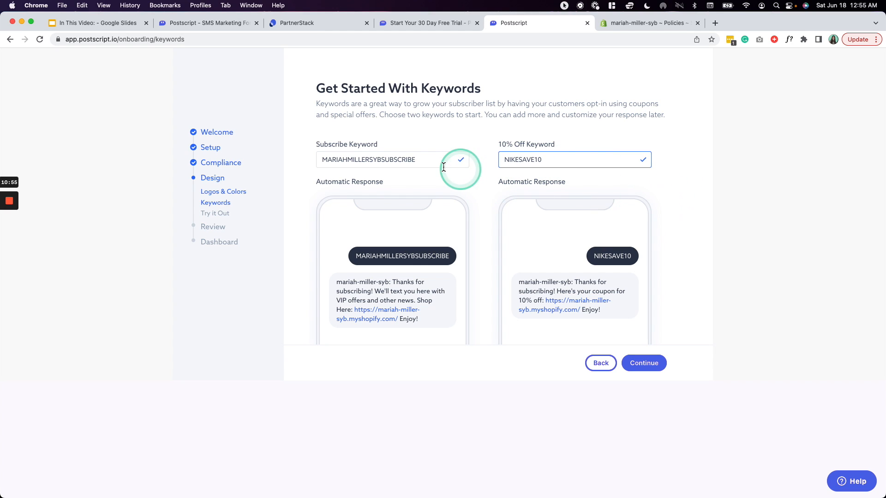
pyautogui.moveTo(381, 160); pyautogui.dragTo(309, 165)
pyautogui.press('BackSpace')
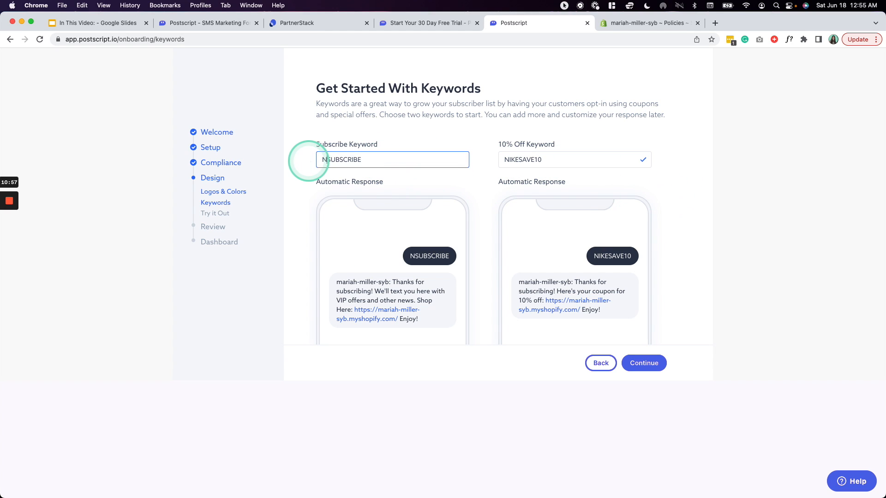
pyautogui.write('NIKE')
pyautogui.click(680, 224)
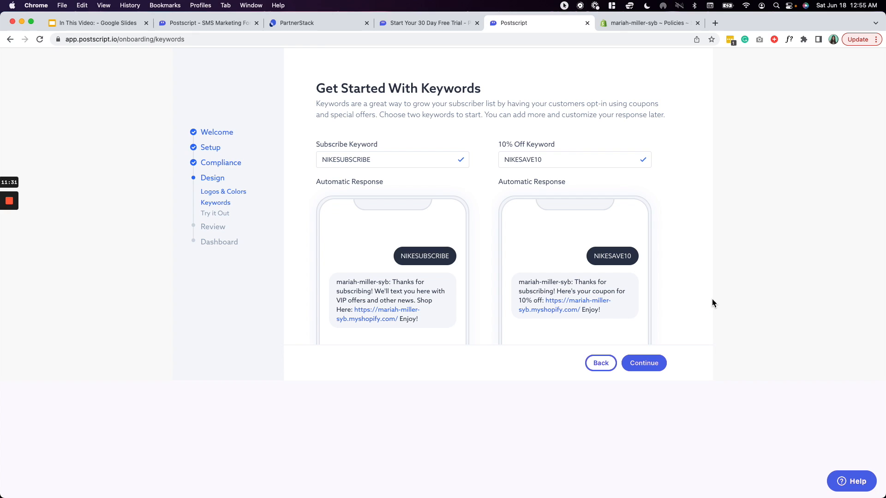
# - Move past Keywords and Try it out to Recommended Automations, leaving all six enabled
pyautogui.click(646, 363)
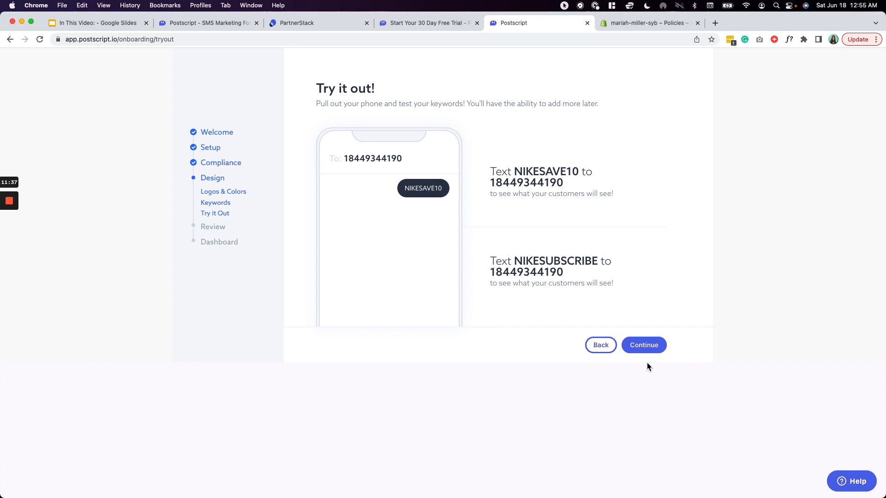
pyautogui.click(639, 350)
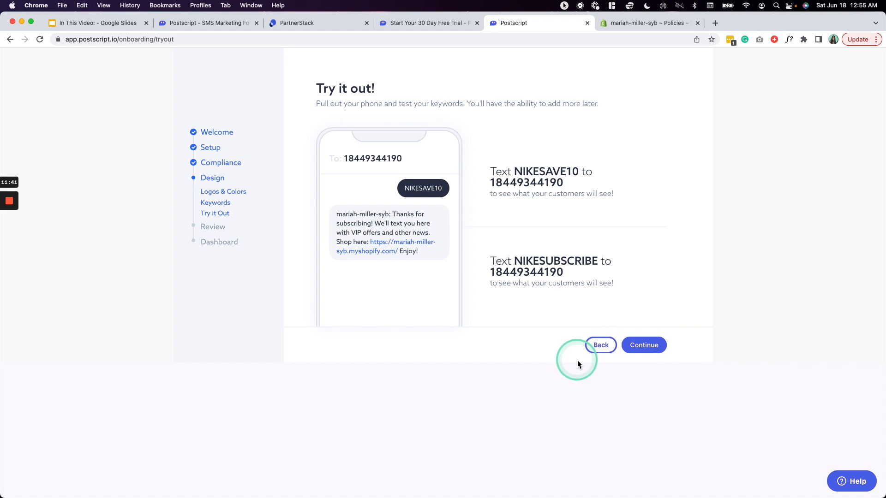
pyautogui.click(630, 344)
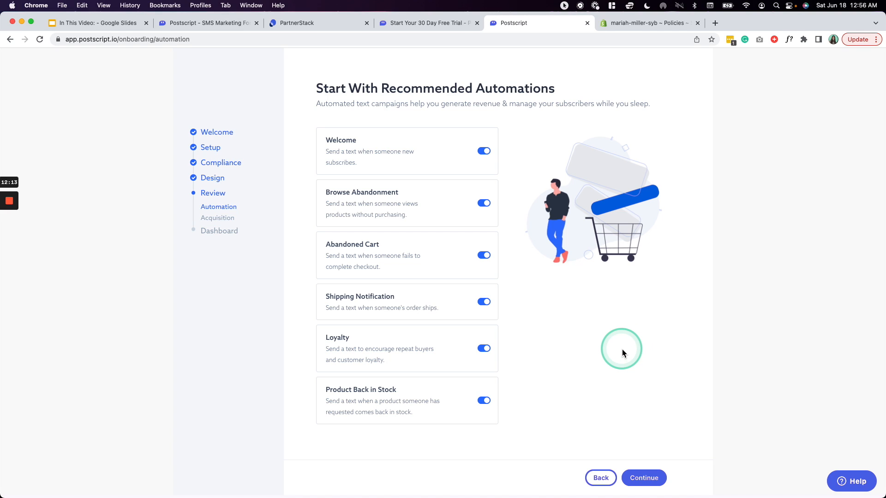
# - Finish onboarding past SMS list building and view the Postscript Dashboard
pyautogui.click(644, 478)
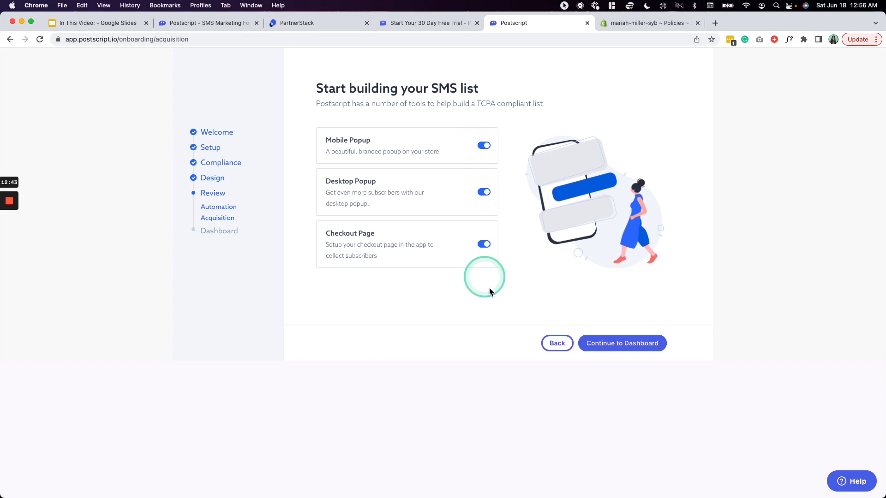
pyautogui.click(622, 346)
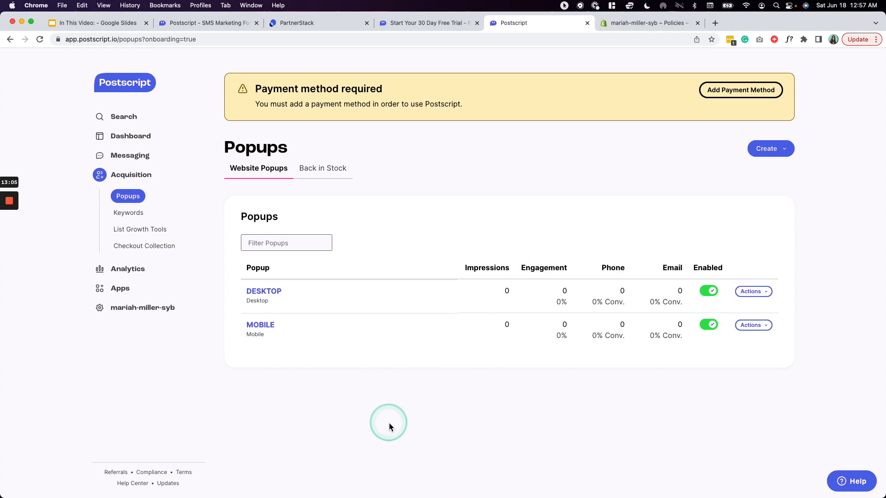
pyautogui.click(134, 136)
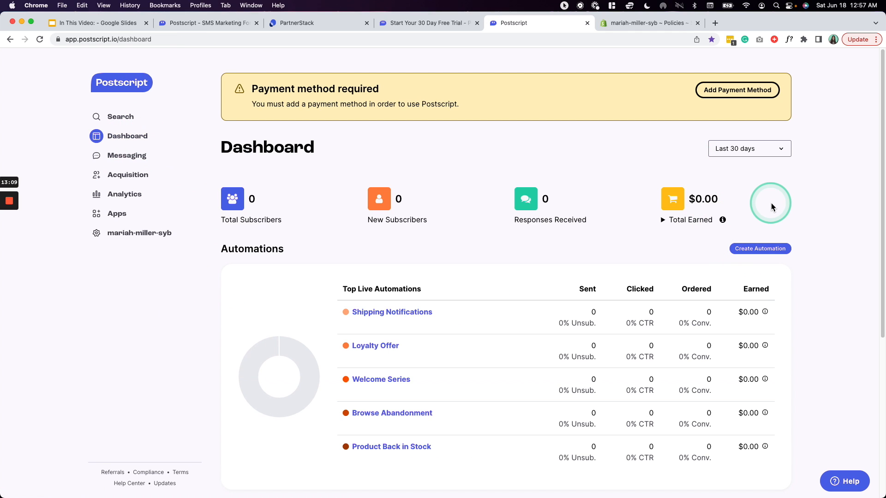
pyautogui.click(109, 24)
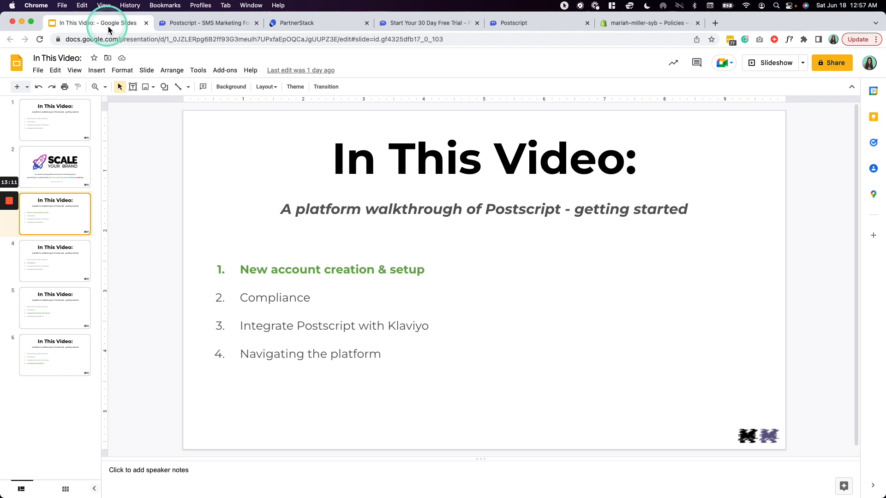
pyautogui.click(63, 273)
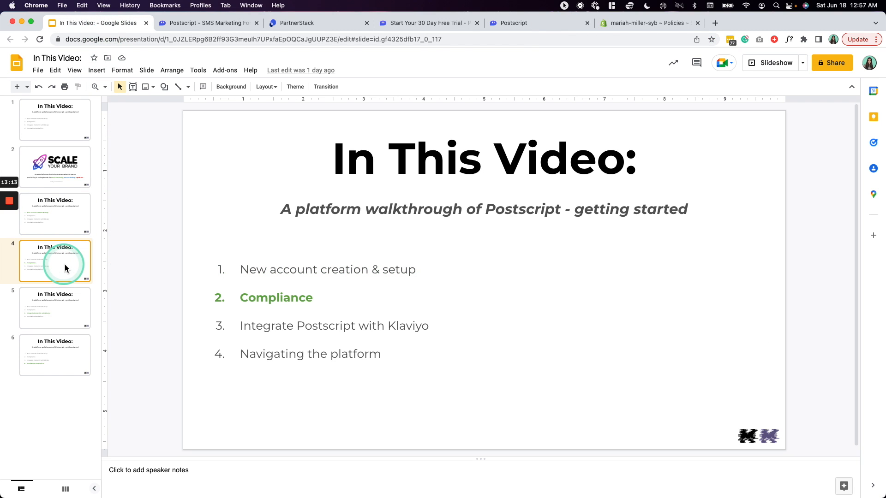
pyautogui.press('Up')
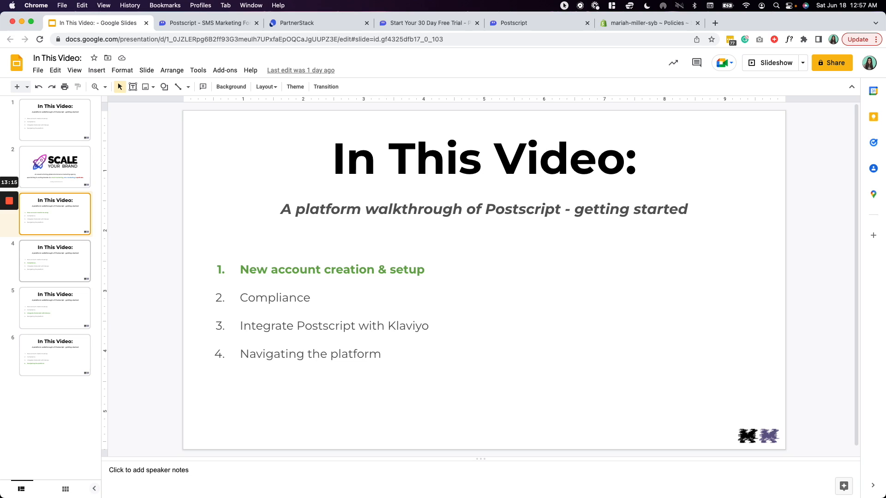
pyautogui.press('Down')
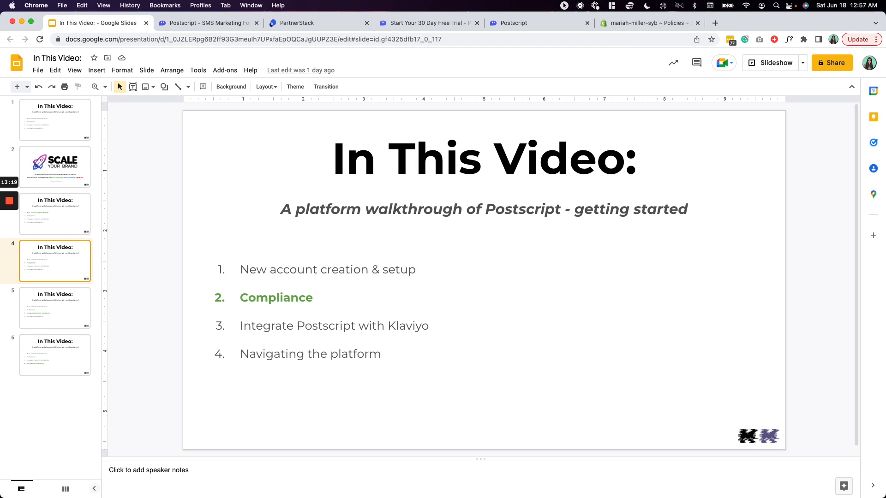
pyautogui.press('Down')
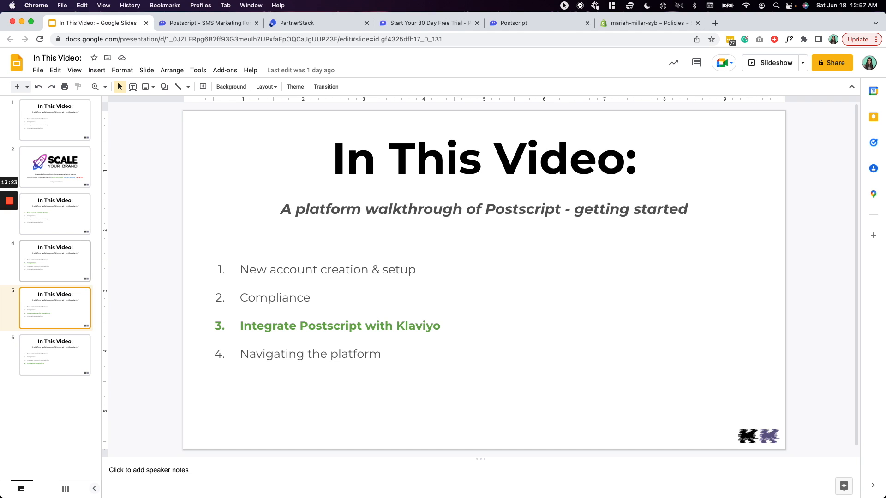
pyautogui.click(566, 23)
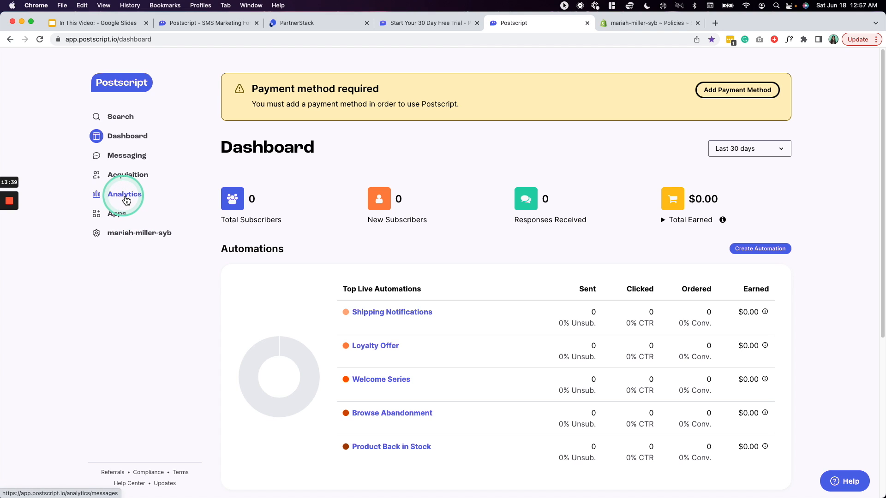
# - Browse the Apps catalogue and open the Klaviyo integration page with its empty API key fields
pyautogui.click(117, 216)
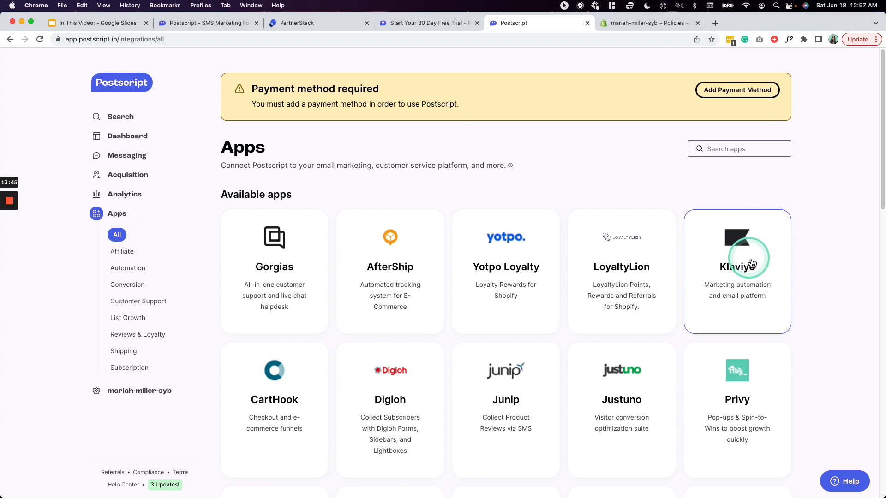
pyautogui.scroll(-6, 752, 263)
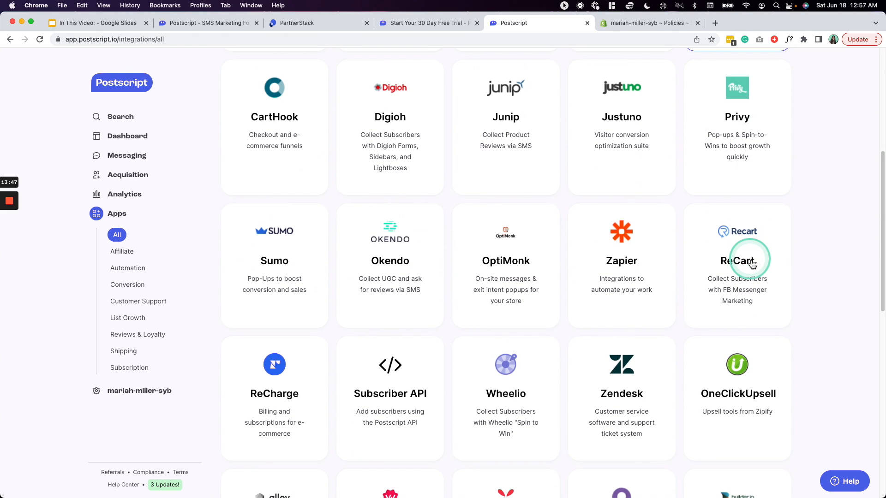
pyautogui.scroll(-4, 752, 263)
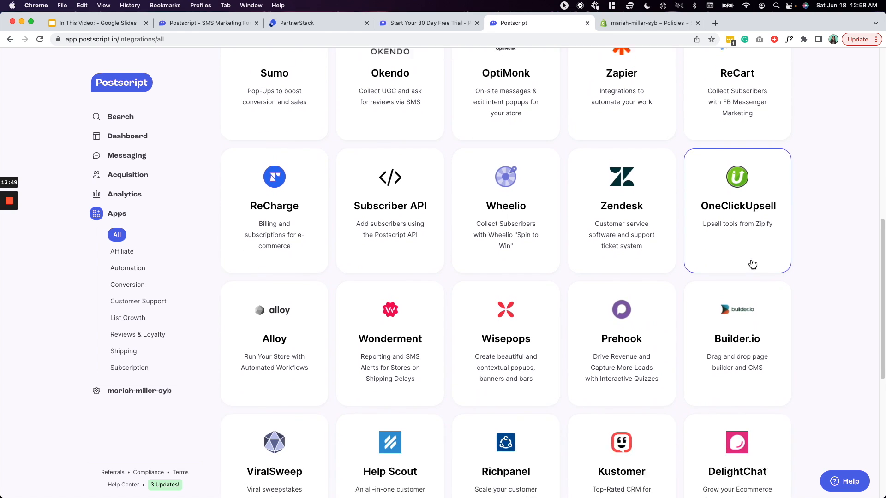
pyautogui.scroll(-6, 752, 264)
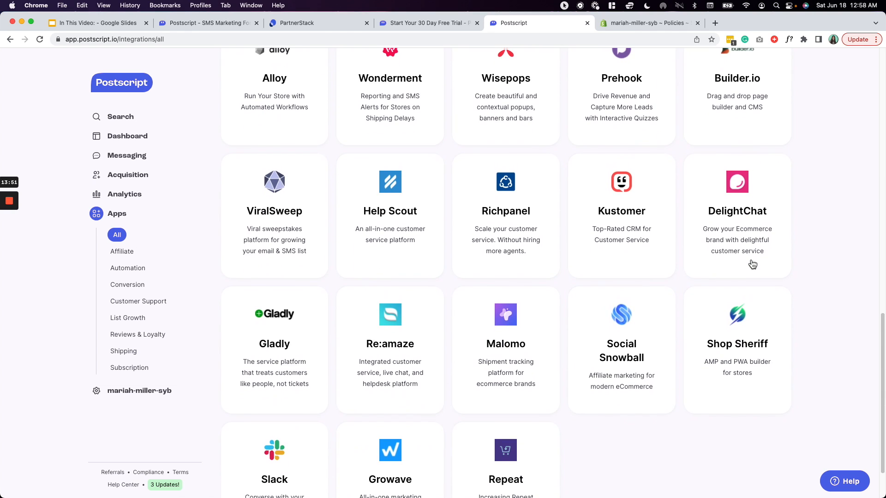
pyautogui.scroll(-2, 753, 264)
pyautogui.scroll(18, 753, 264)
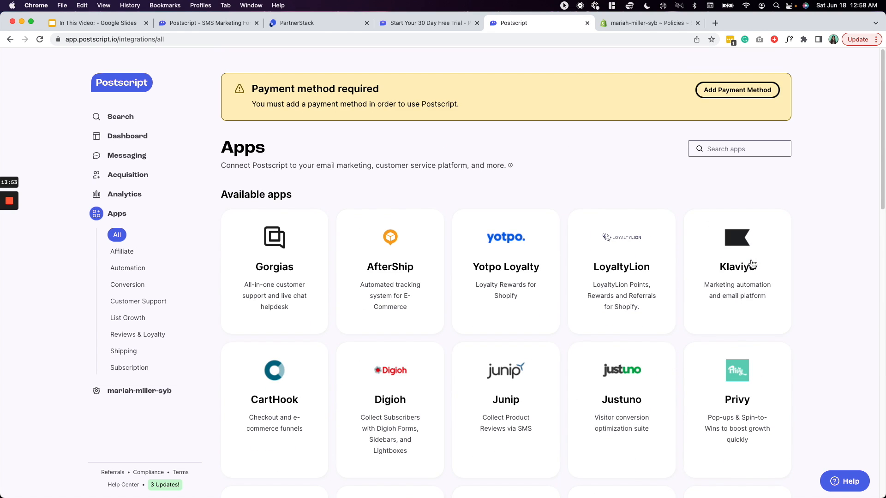
pyautogui.click(752, 265)
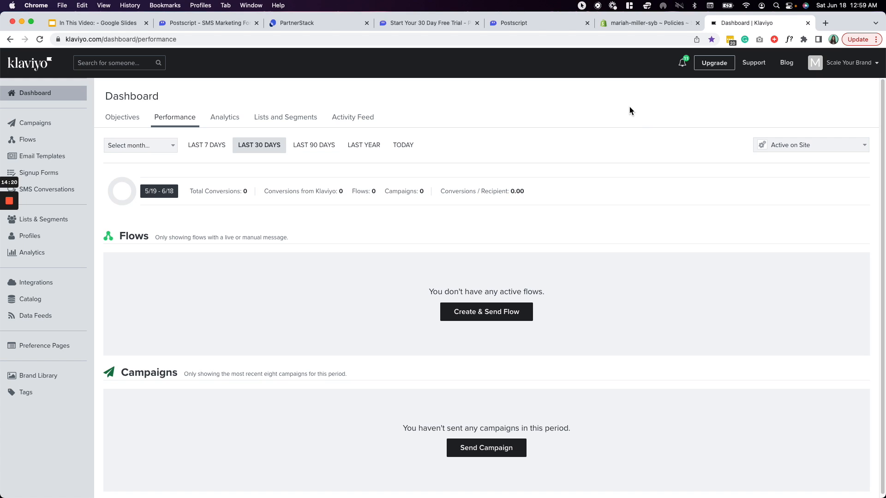
# - Open the Klaviyo account page from the account menu
pyautogui.click(859, 65)
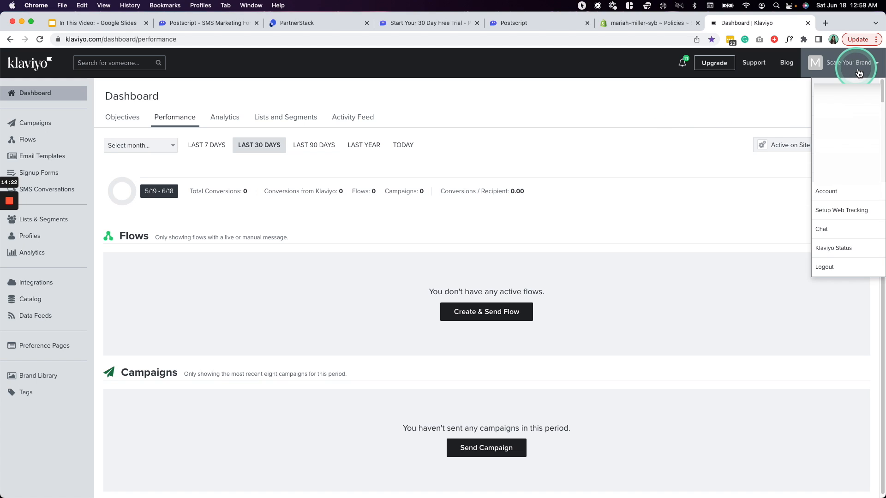
pyautogui.click(722, 118)
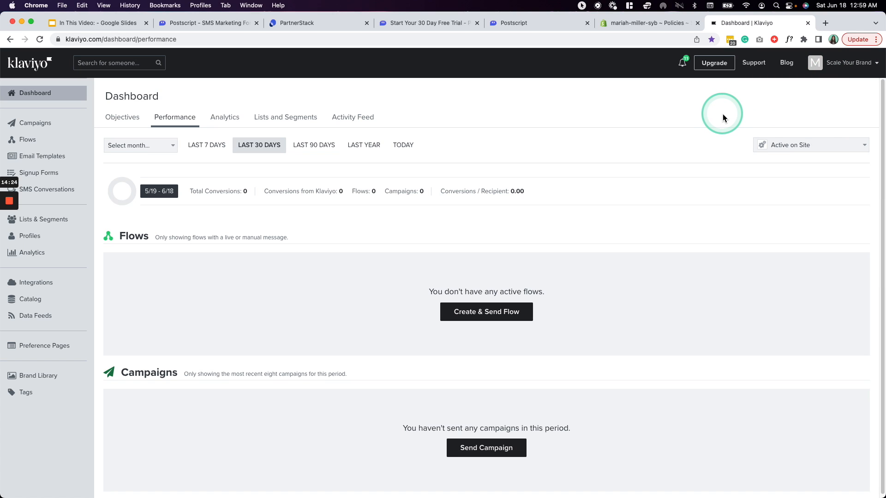
pyautogui.click(852, 68)
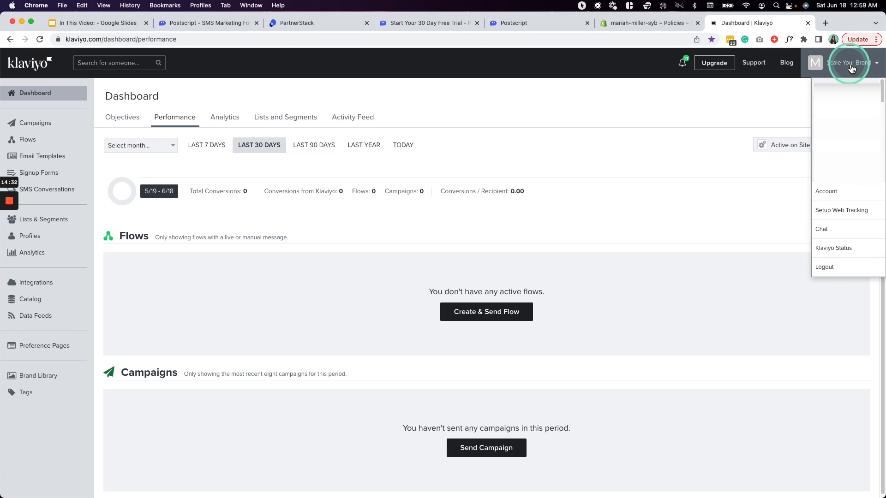
pyautogui.click(856, 198)
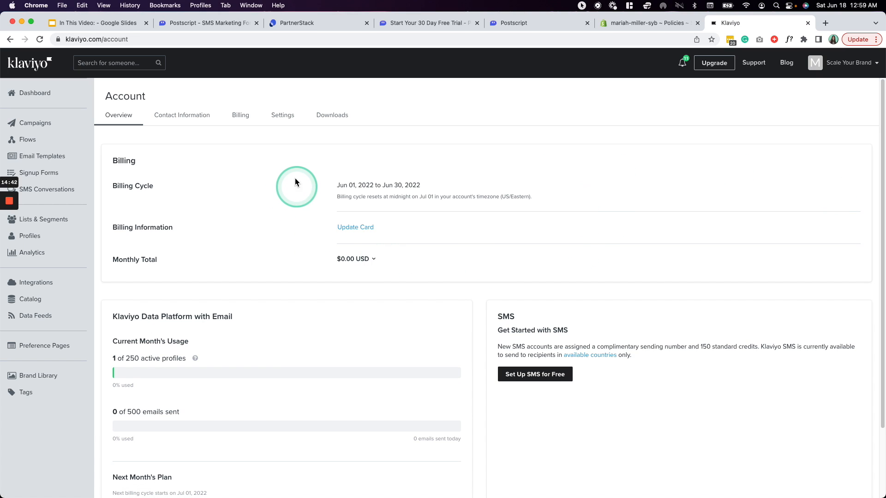
# - Copy the public API key from Settings > API Keys and return to Postscript's Klaviyo page
pyautogui.click(283, 118)
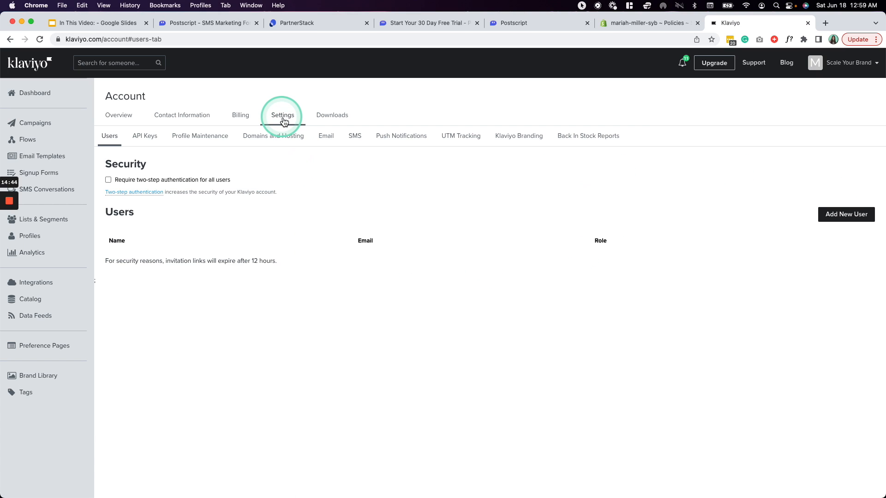
pyautogui.click(153, 139)
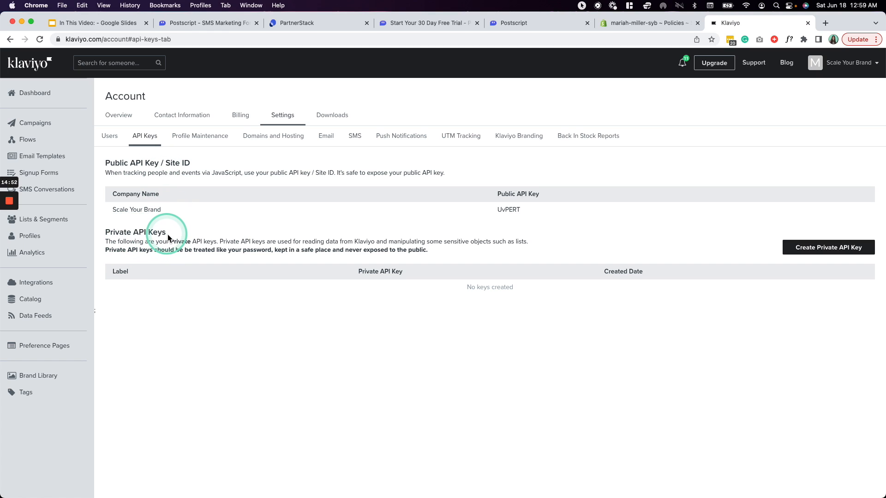
pyautogui.doubleClick(508, 210)
pyautogui.press('super+c')
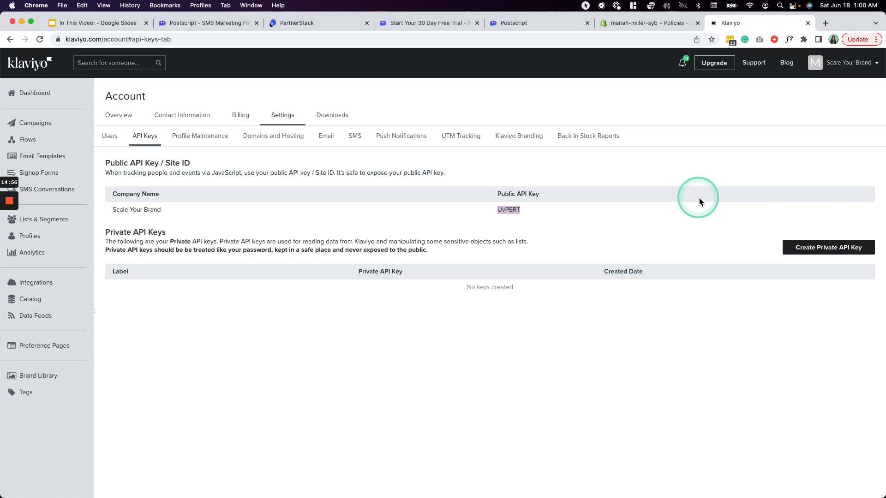
pyautogui.click(513, 23)
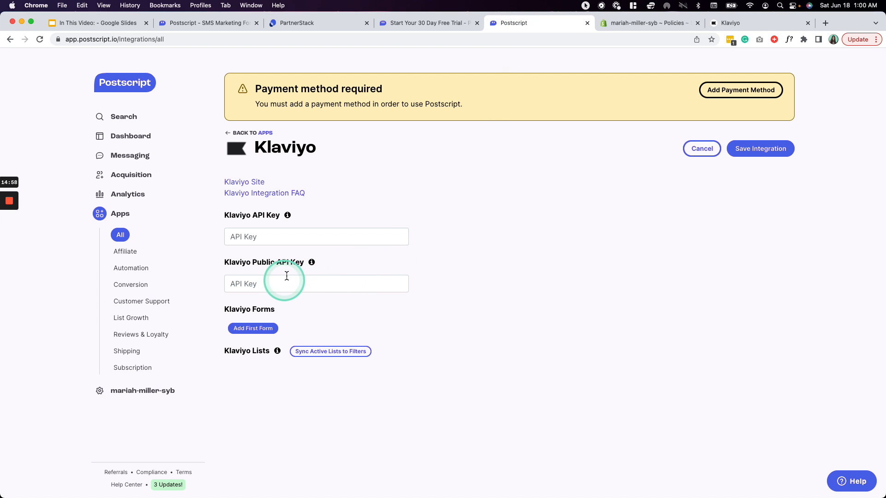
# - Paste the copied public key into the Klaviyo Public API Key field
pyautogui.click(284, 289)
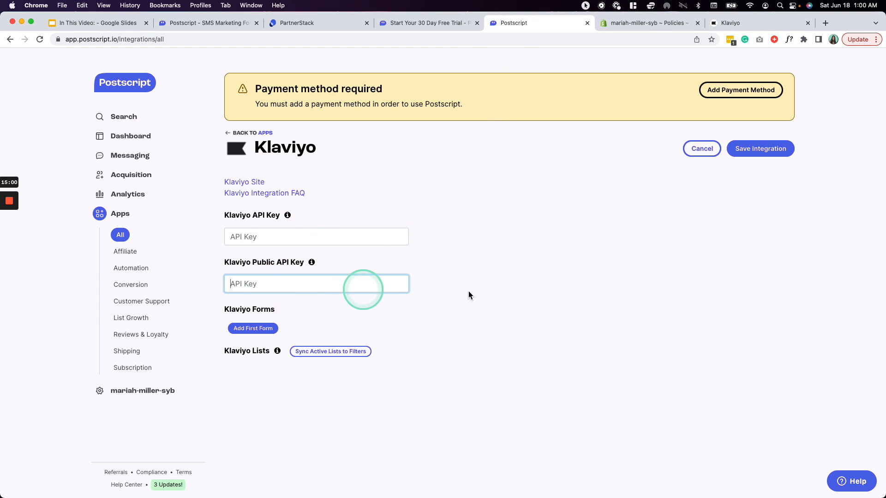
pyautogui.press('super+v')
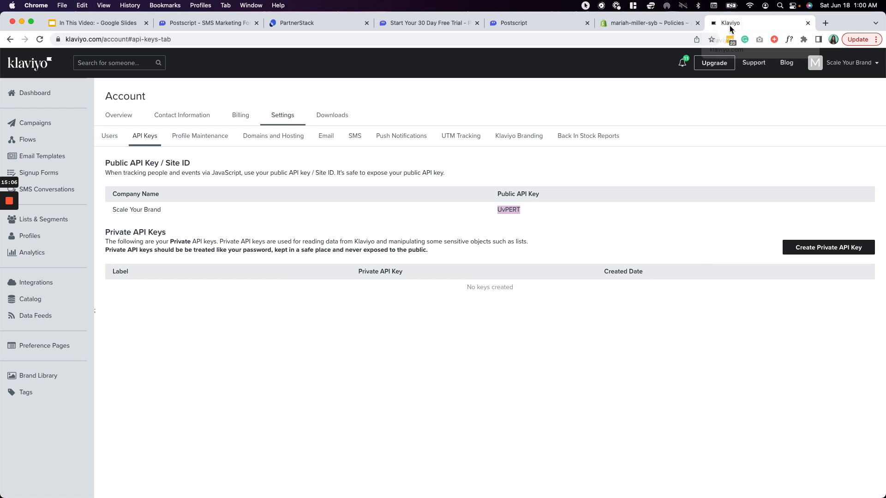
# - Create a new private API key in Klaviyo and save its label as 'Postscript'
pyautogui.click(730, 26)
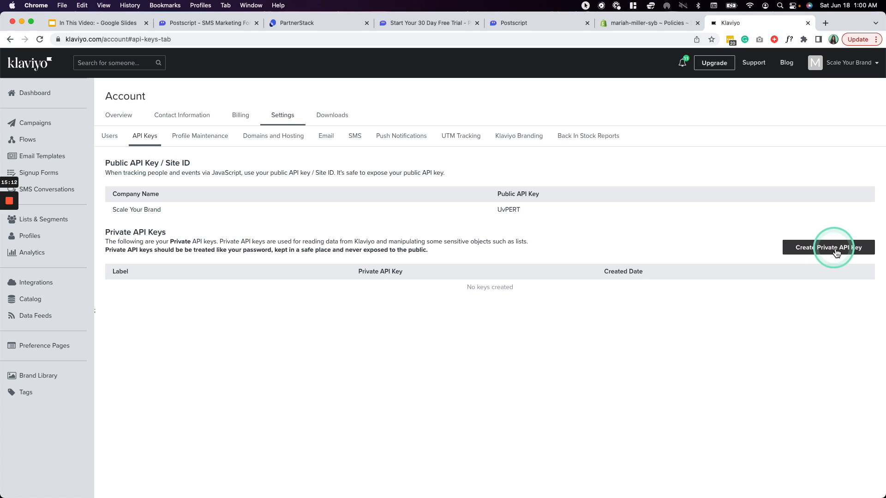
pyautogui.click(835, 249)
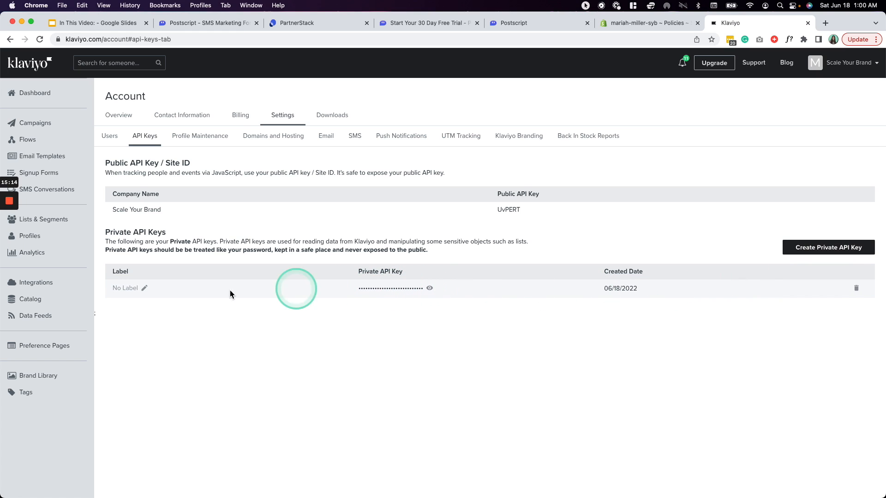
pyautogui.click(144, 289)
pyautogui.click(396, 159)
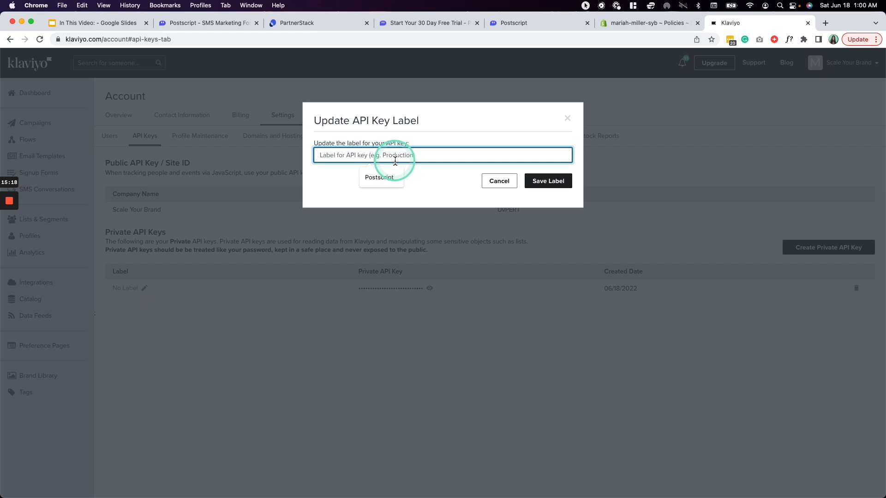
pyautogui.click(381, 177)
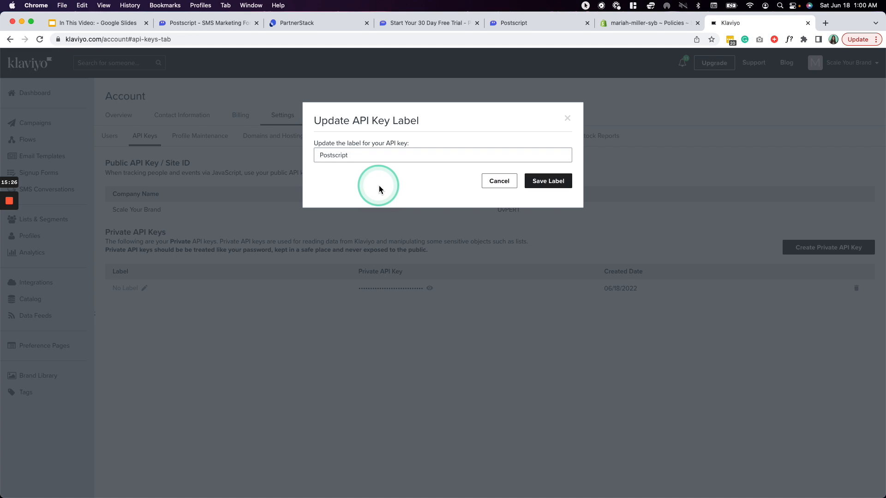
pyautogui.click(555, 186)
# - Copy the revealed private key and bring up Postscript's Klaviyo API Key field
pyautogui.click(430, 288)
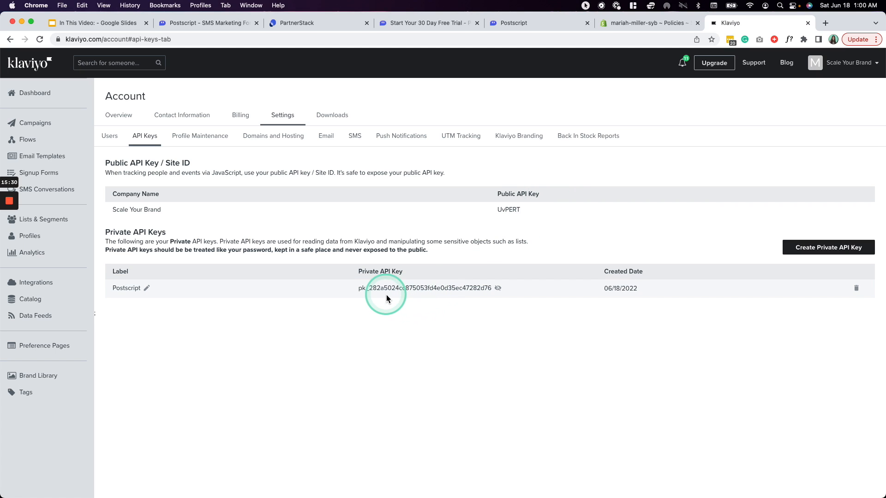
pyautogui.doubleClick(388, 290)
pyautogui.press('super+c')
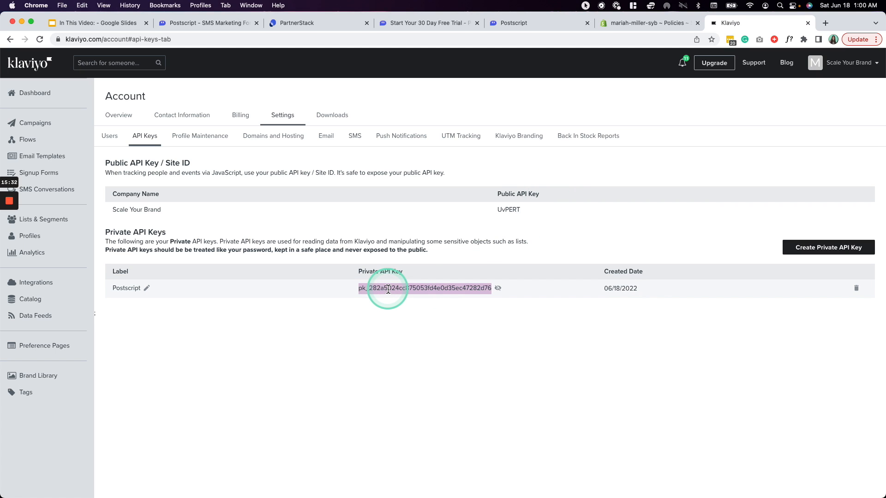
pyautogui.click(540, 23)
pyautogui.click(283, 248)
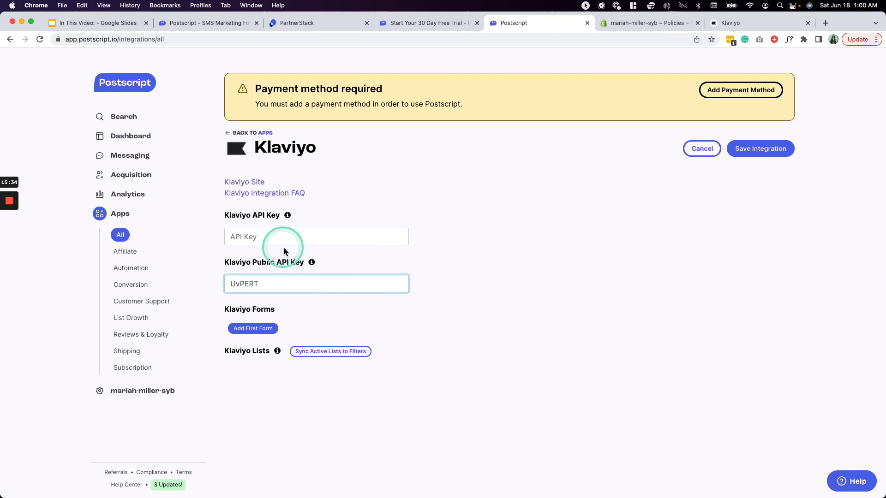
# - Paste the private key into the API Key field, save, and enable the Klaviyo integration
pyautogui.press('super+v')
pyautogui.click(496, 263)
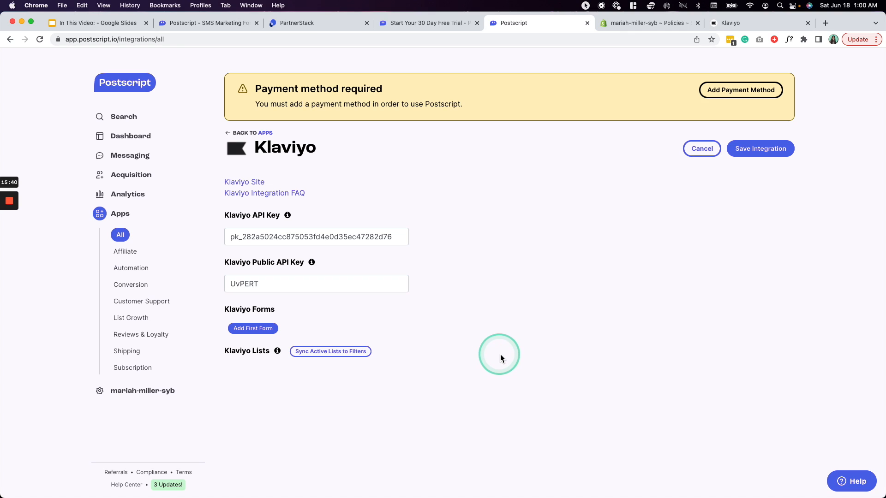
pyautogui.click(755, 155)
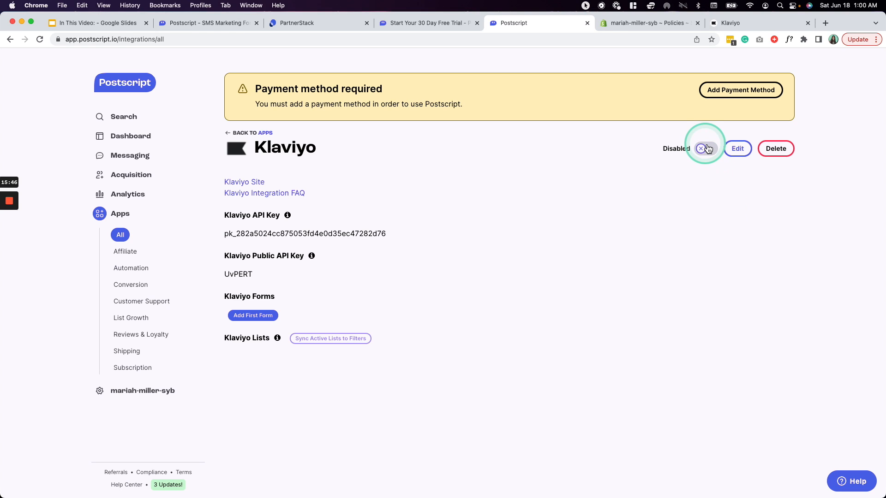
pyautogui.click(706, 149)
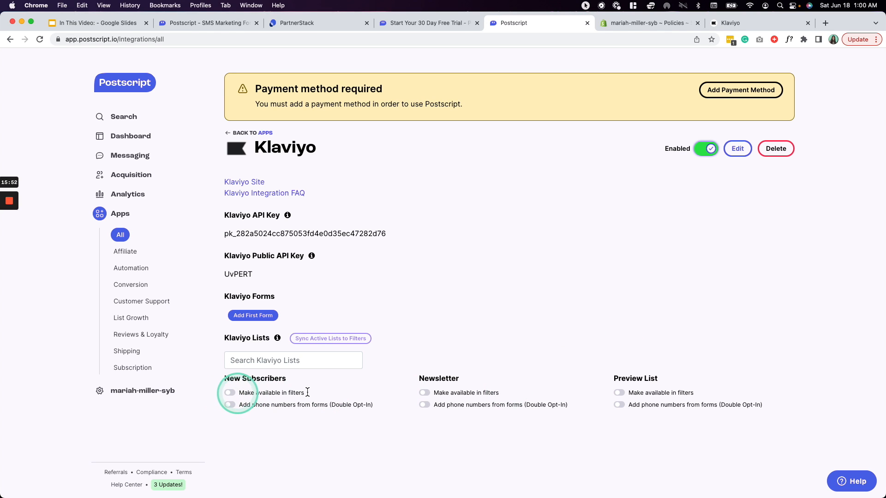
pyautogui.click(731, 23)
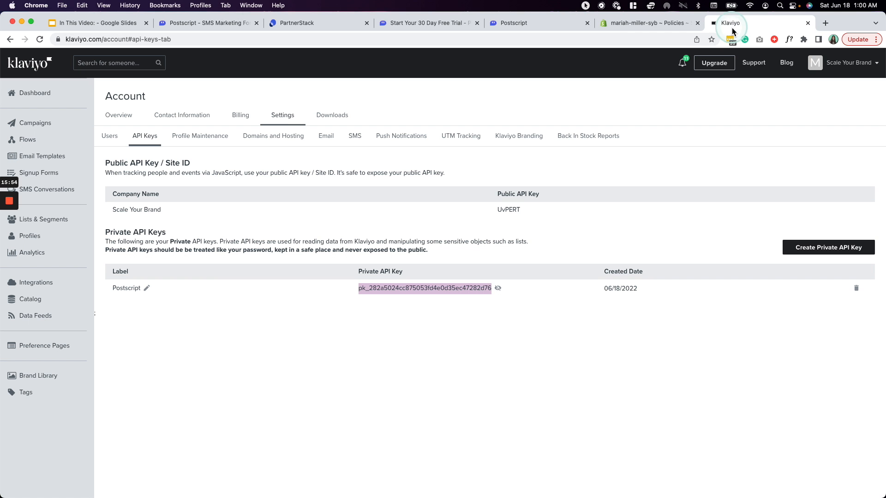
# - Check New Subscribers, Preview List and Newsletter in Klaviyo's Lists & Segments, then return to Postscript's Apps
pyautogui.click(509, 394)
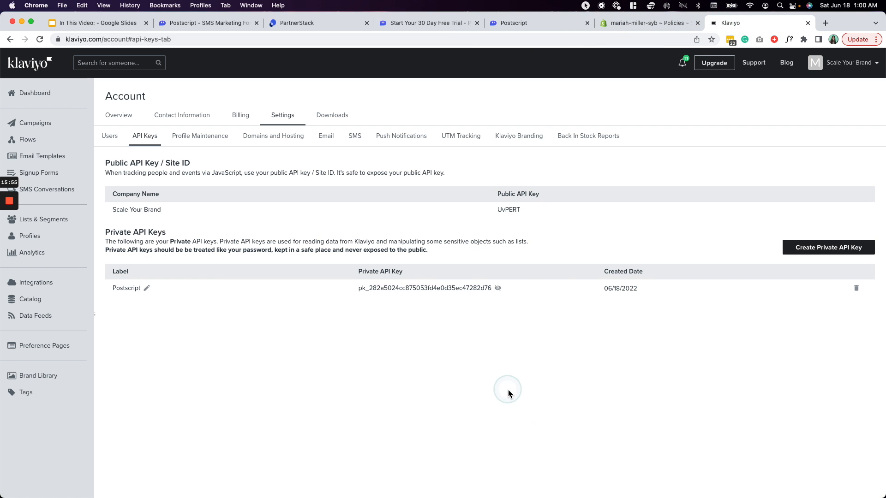
pyautogui.click(48, 226)
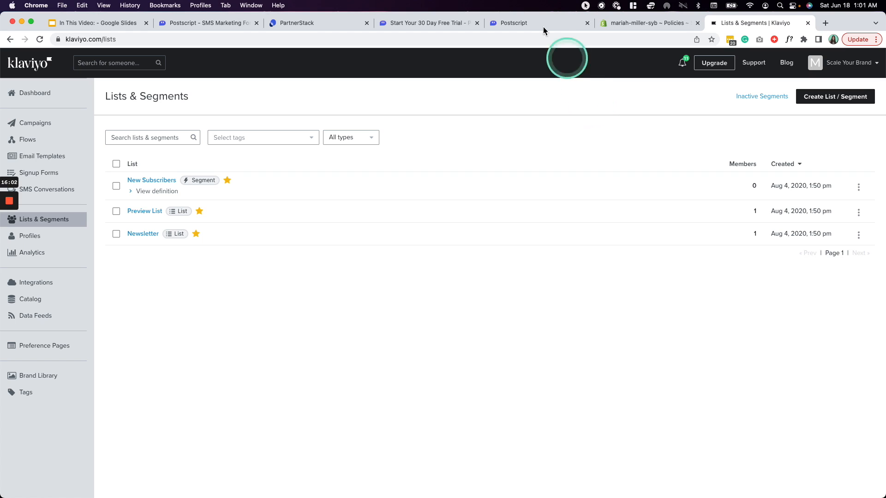
pyautogui.click(517, 24)
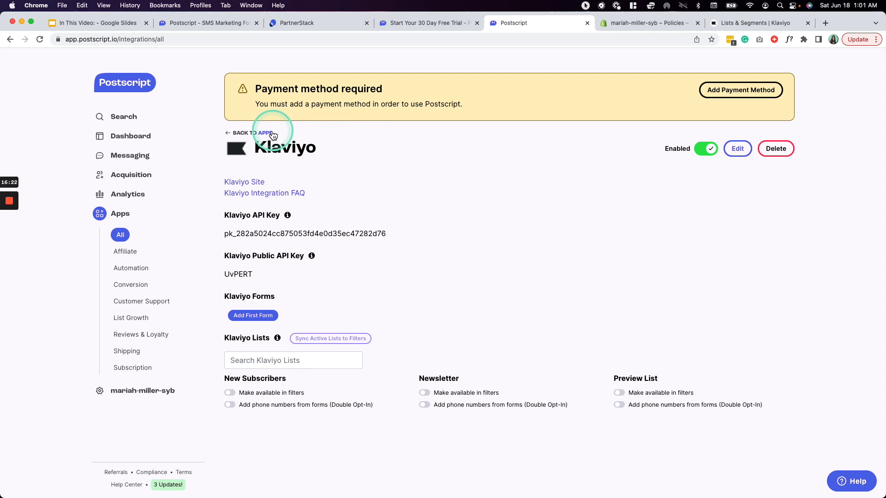
pyautogui.click(267, 132)
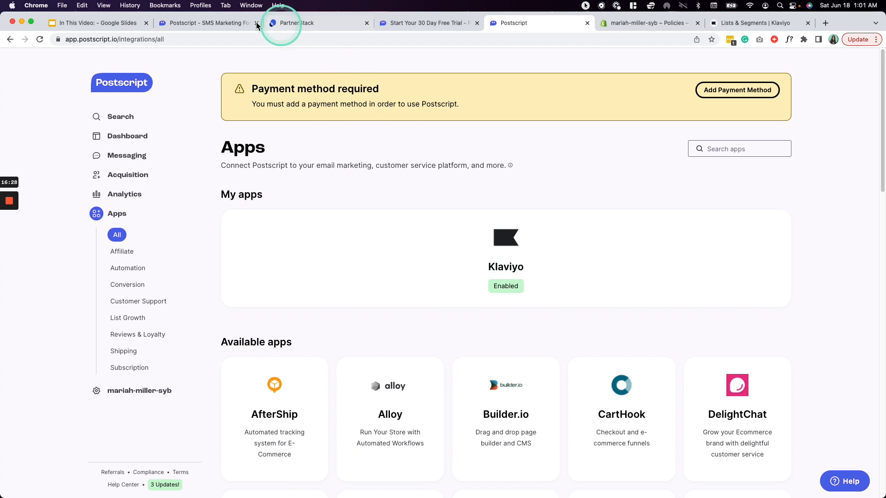
# - Advance the Google Slides outline to slide 6, 'Navigating the platform', then return to Postscript
pyautogui.click(109, 23)
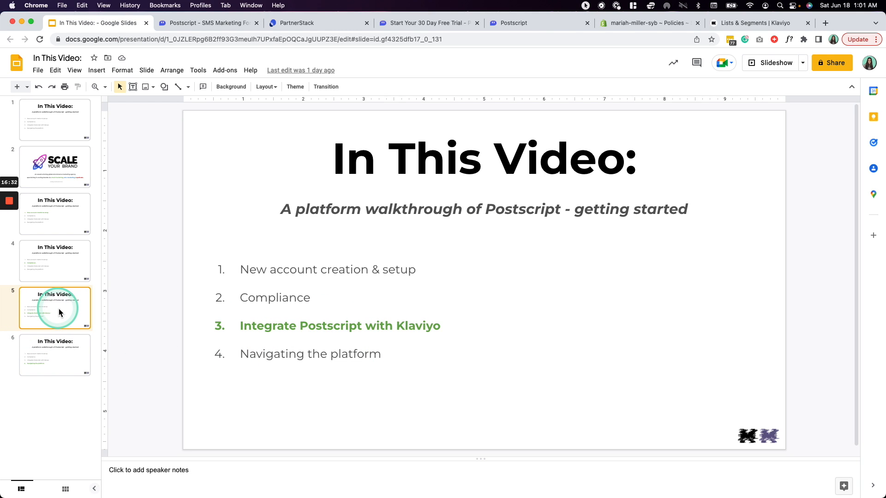
pyautogui.press('Down')
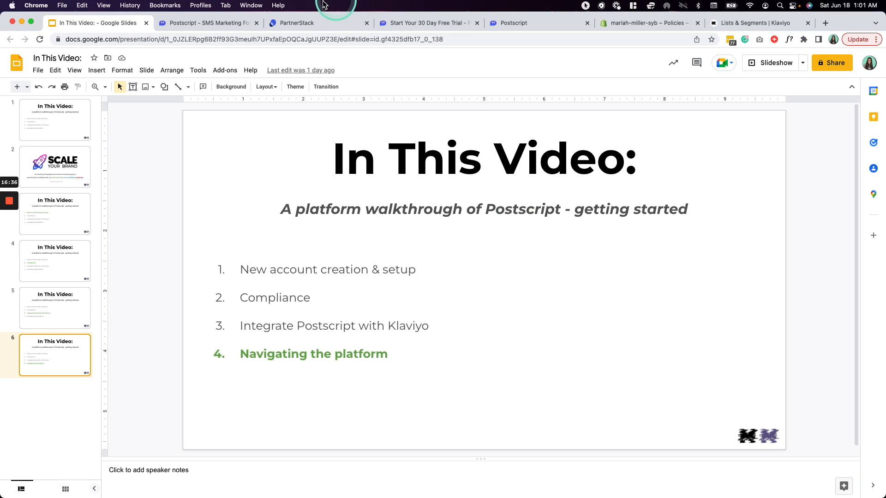
pyautogui.click(529, 24)
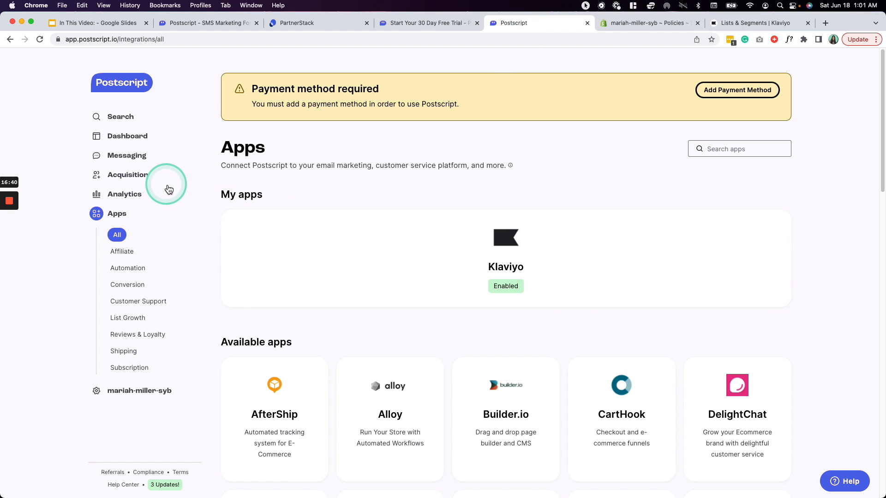
# - Open Postscript's Dashboard and review subscriber totals, Total Earned and the top live automations
pyautogui.click(134, 140)
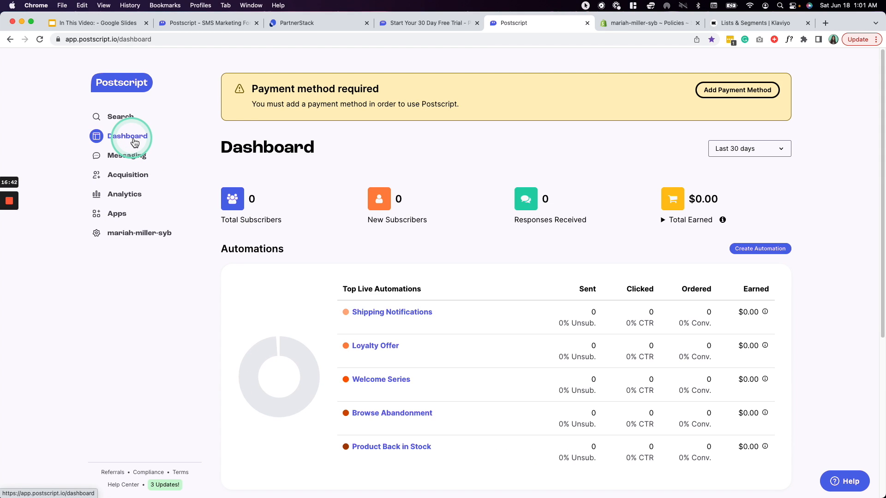
pyautogui.click(132, 301)
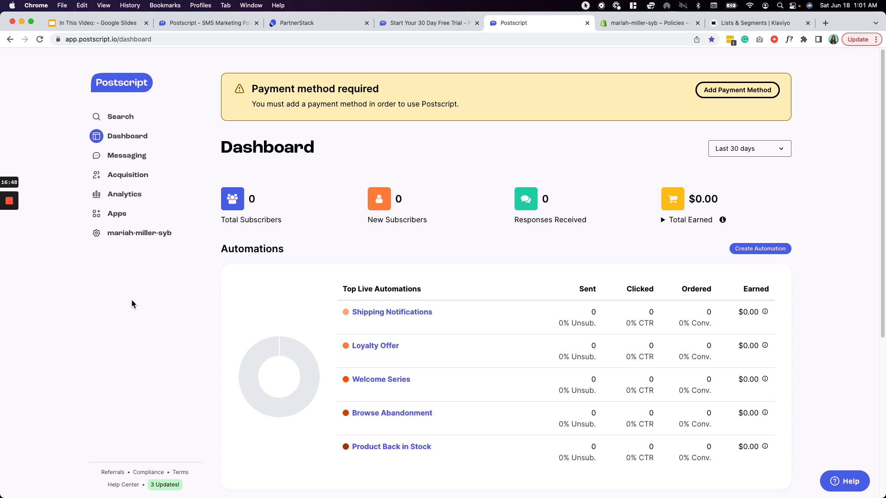
pyautogui.click(135, 297)
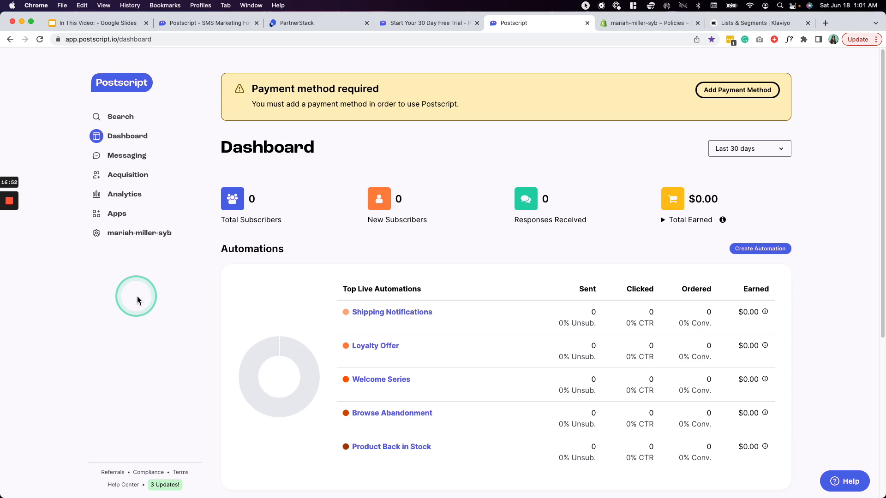
pyautogui.click(138, 302)
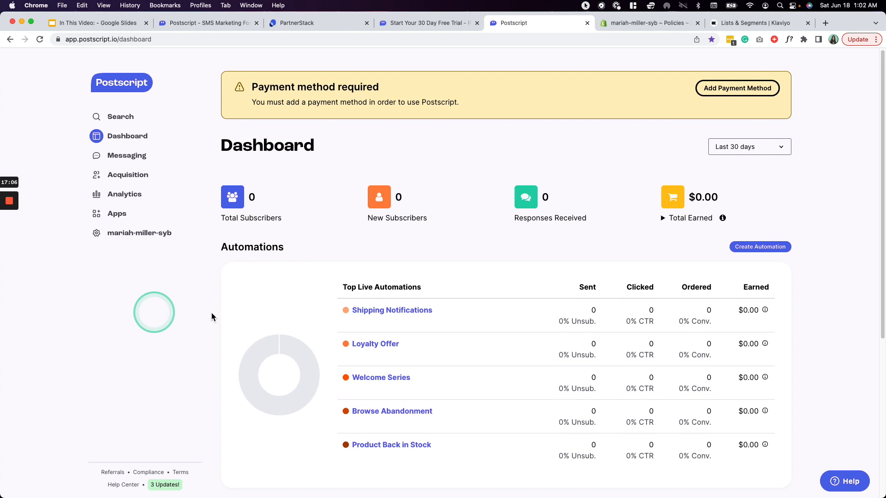
pyautogui.scroll(-3, 284, 321)
pyautogui.scroll(-2, 284, 321)
pyautogui.scroll(5, 284, 322)
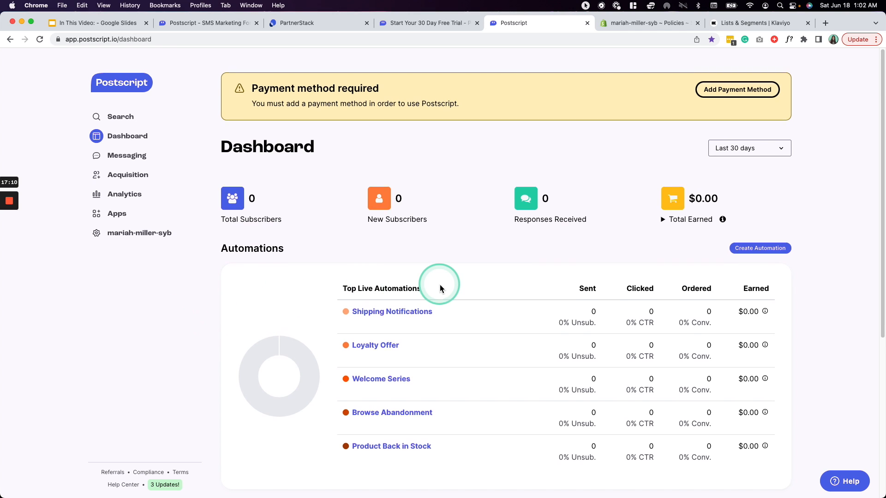
# - Try the 90-day, 7-day and today ranges, return to Last 30 days, and expand Total Earned
pyautogui.click(745, 148)
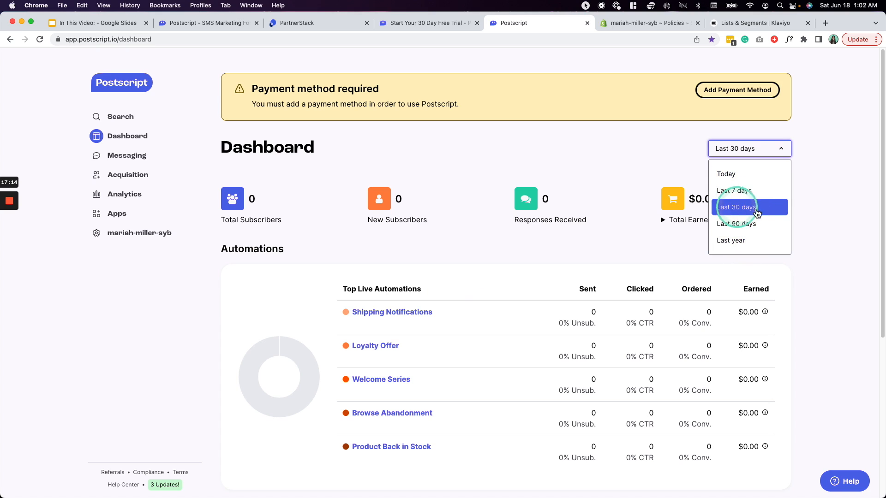
pyautogui.click(767, 225)
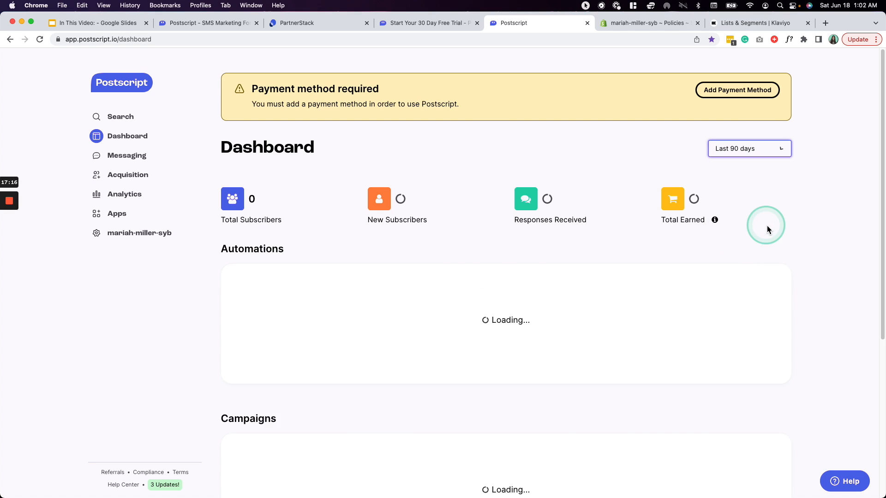
pyautogui.click(749, 152)
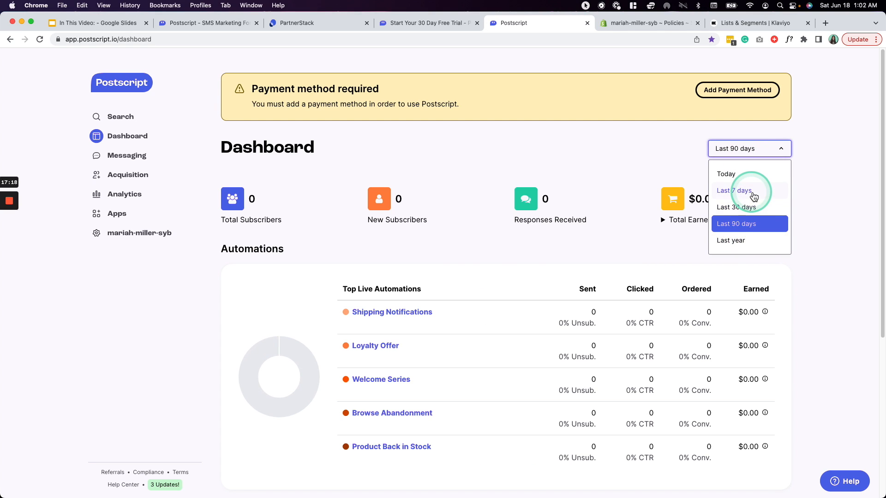
pyautogui.click(750, 192)
pyautogui.click(749, 152)
pyautogui.click(743, 173)
pyautogui.click(748, 154)
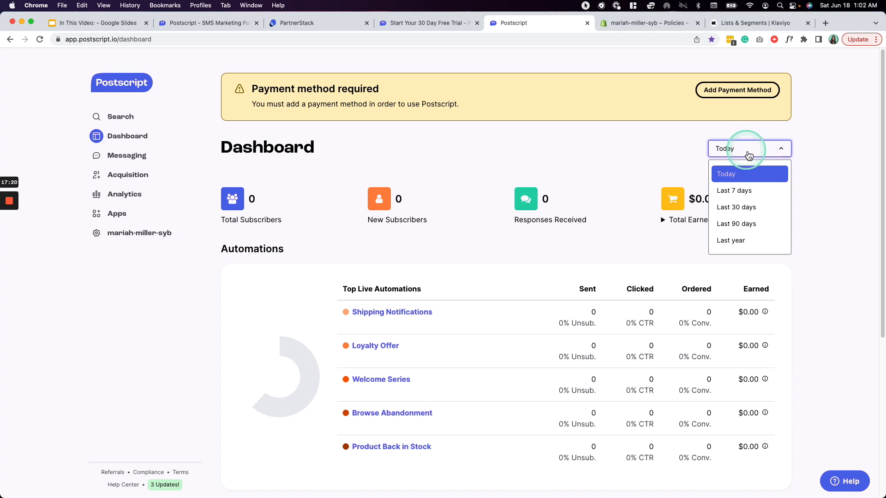
pyautogui.click(747, 214)
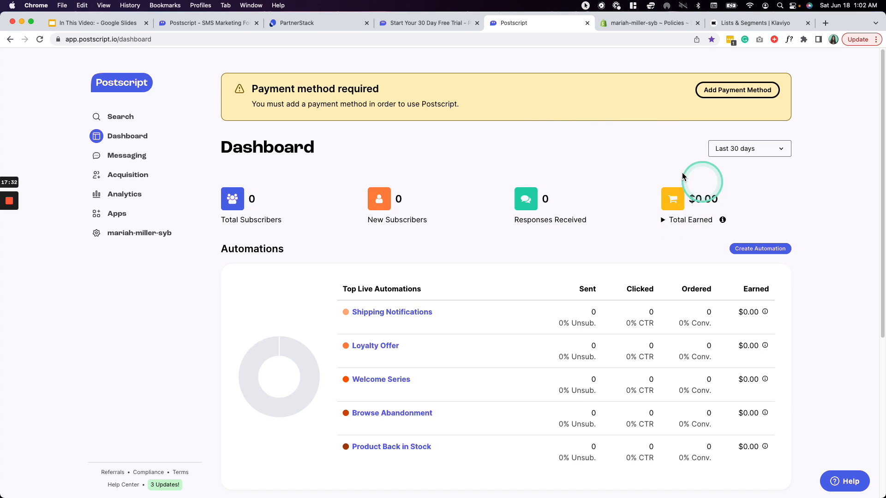
pyautogui.click(667, 222)
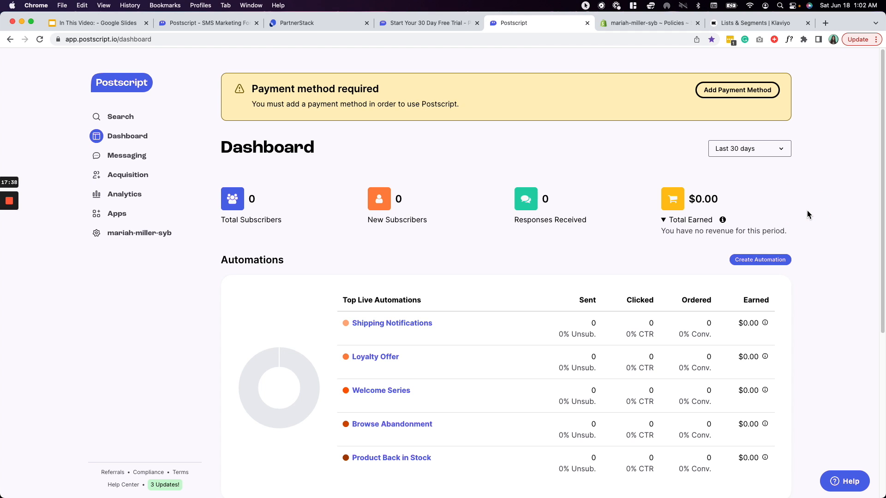
# - Collapse Total Earned and review the empty Campaigns and Subscribers sections
pyautogui.click(669, 221)
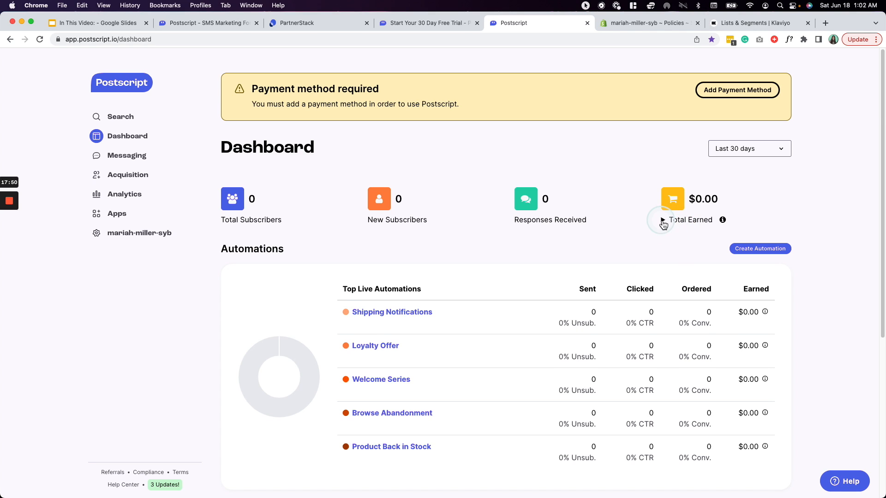
pyautogui.scroll(-3, 190, 285)
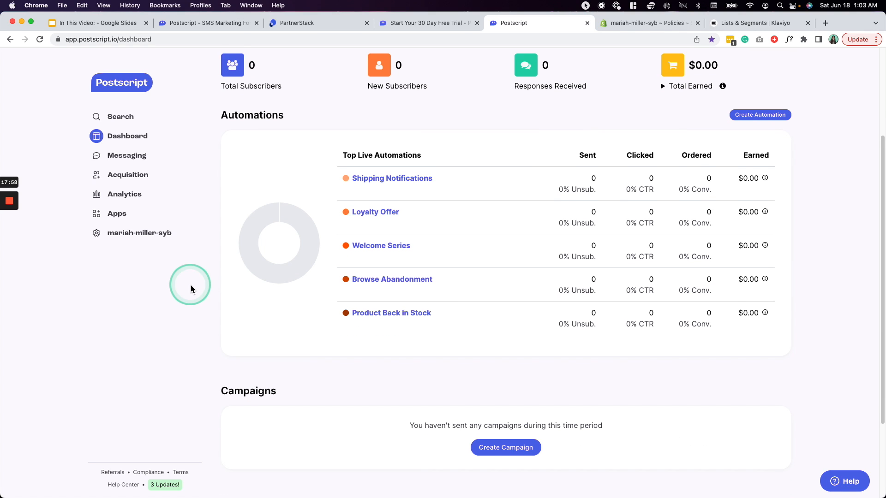
pyautogui.scroll(-2, 191, 286)
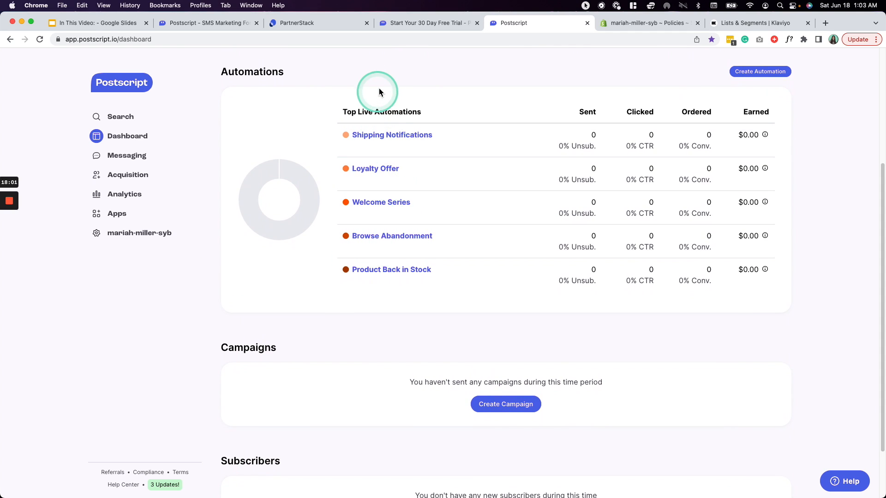
pyautogui.scroll(-1, 322, 223)
pyautogui.scroll(-1, 322, 224)
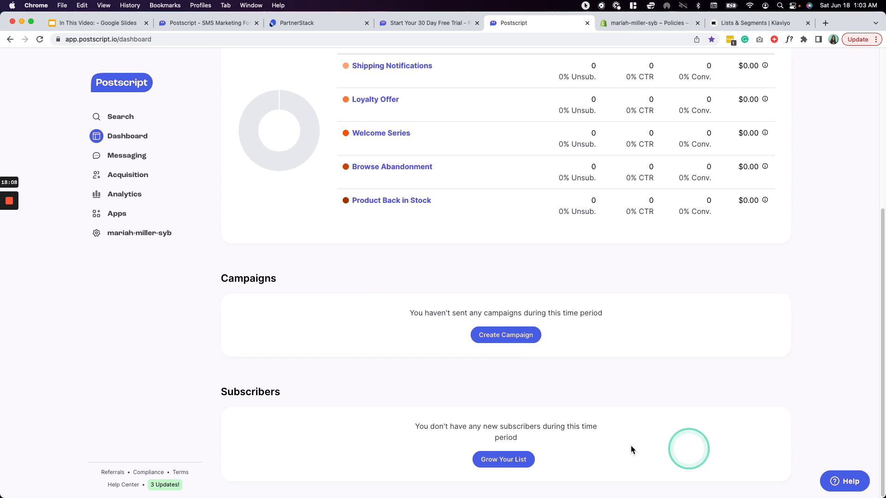
pyautogui.scroll(5, 241, 441)
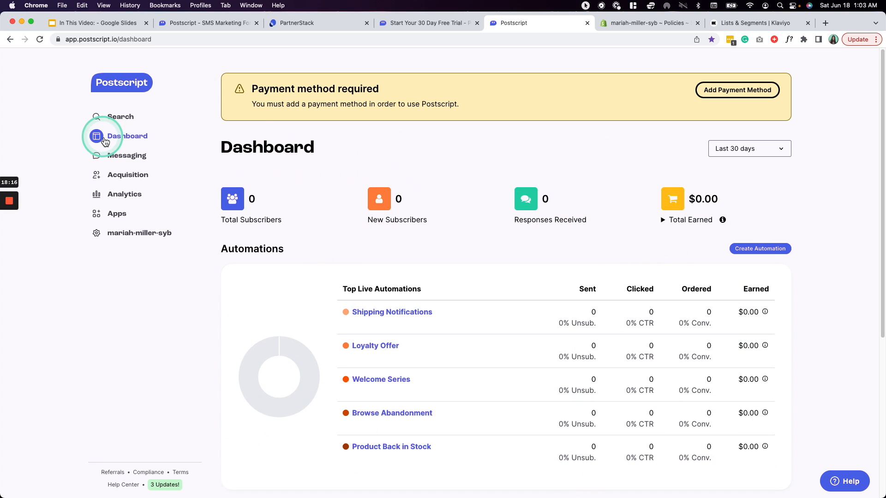
# - Go to Messaging > Automations to list the six active automations, Abandoned Cart through Welcome Series
pyautogui.click(118, 157)
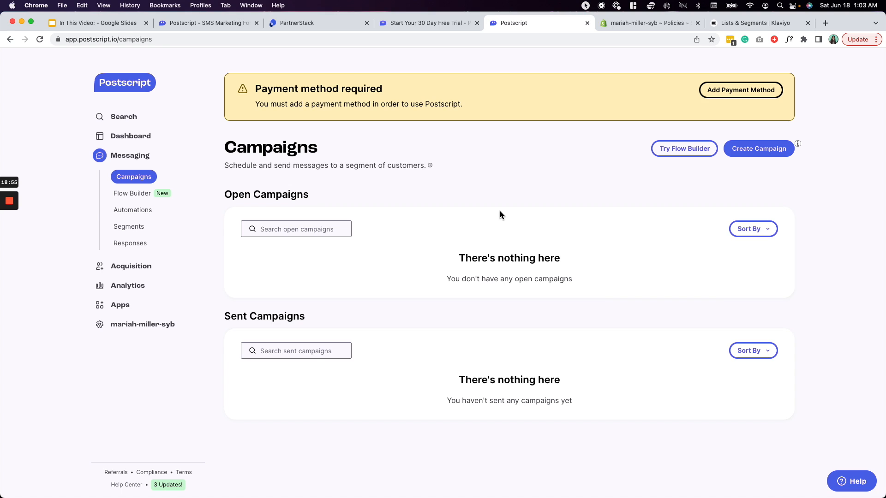
pyautogui.click(159, 207)
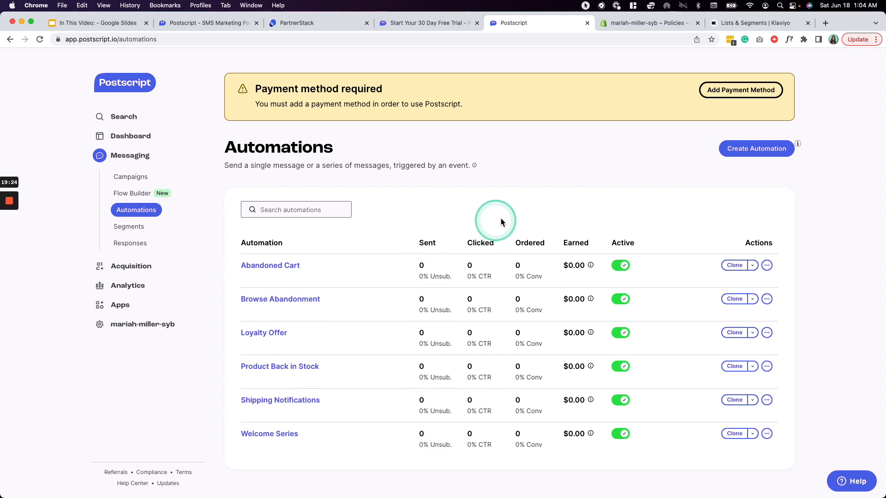
# - Toggle Abandoned Cart off and back on, check its edit/delete options, and try the automation search
pyautogui.click(624, 270)
pyautogui.click(622, 272)
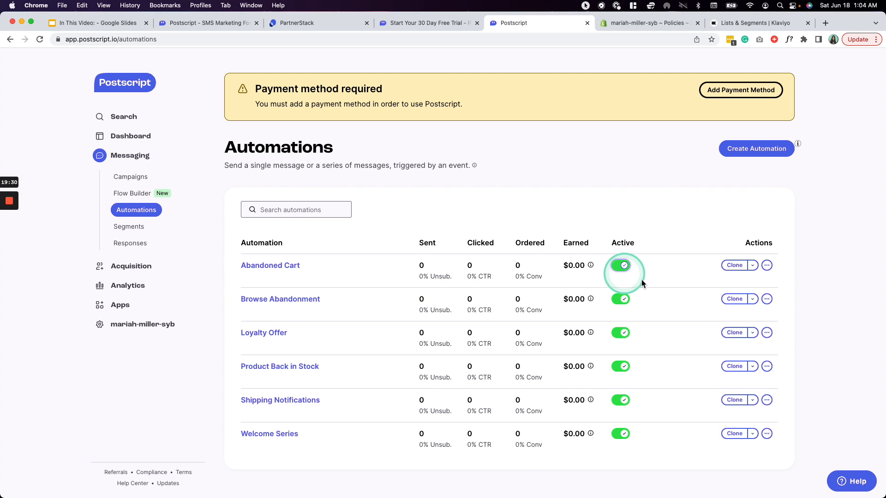
pyautogui.click(767, 266)
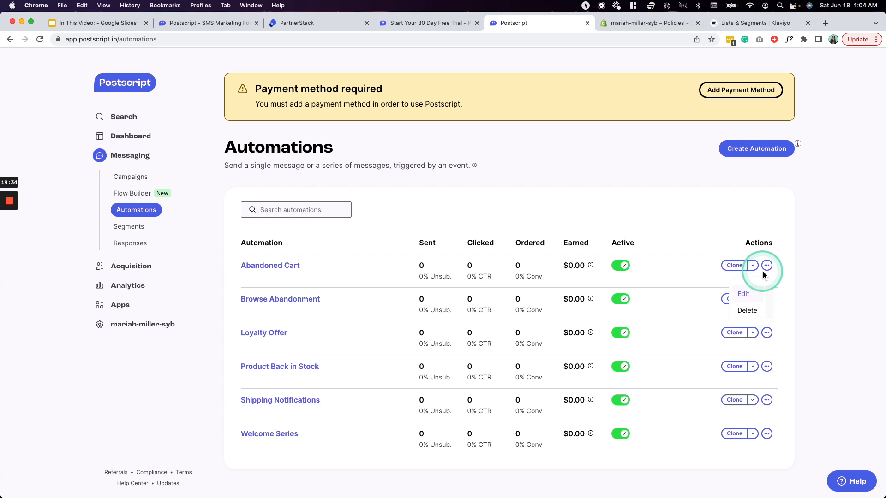
pyautogui.click(846, 261)
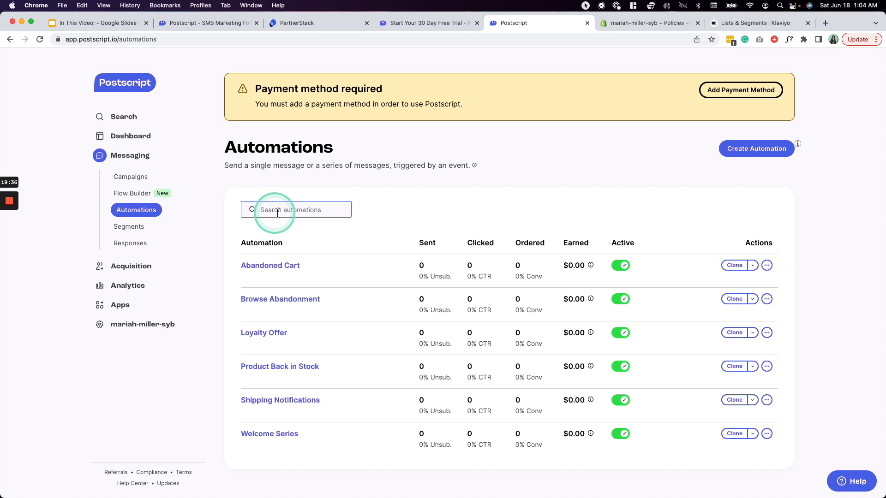
pyautogui.click(293, 211)
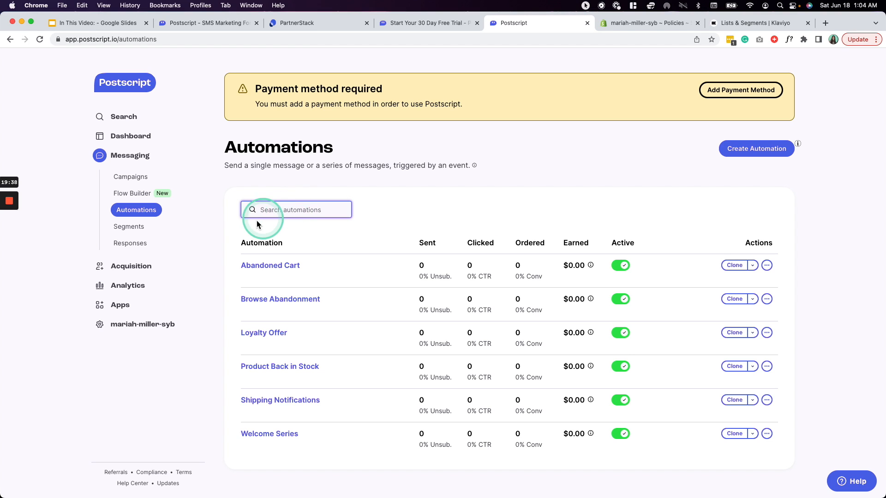
pyautogui.click(576, 173)
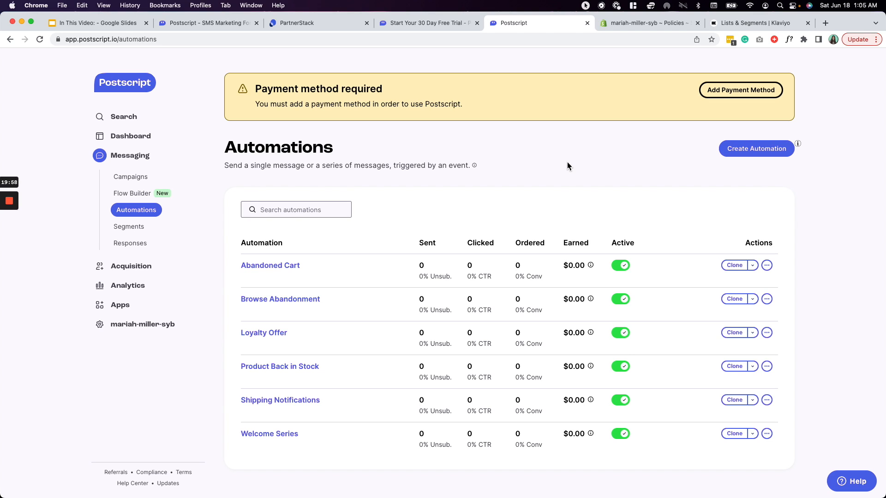
# - Browse the Create Automation template gallery, then move on to the Segments page
pyautogui.click(755, 150)
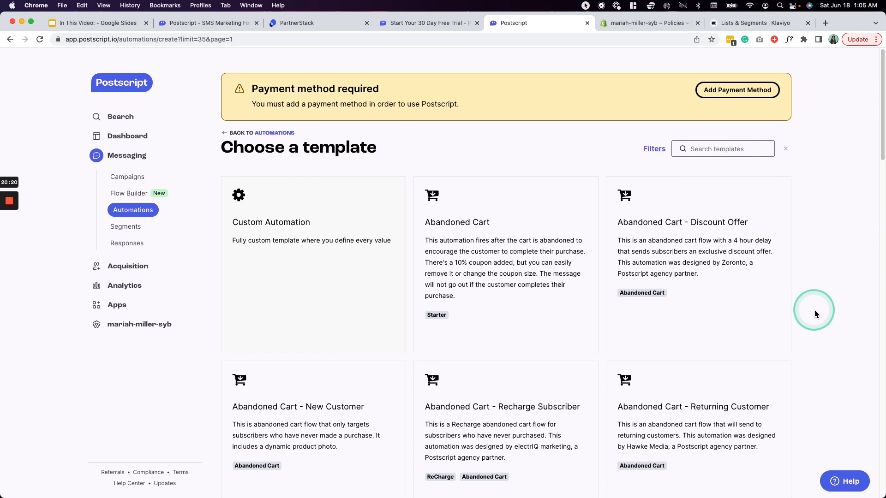
pyautogui.scroll(-15, 815, 310)
pyautogui.scroll(-10, 815, 314)
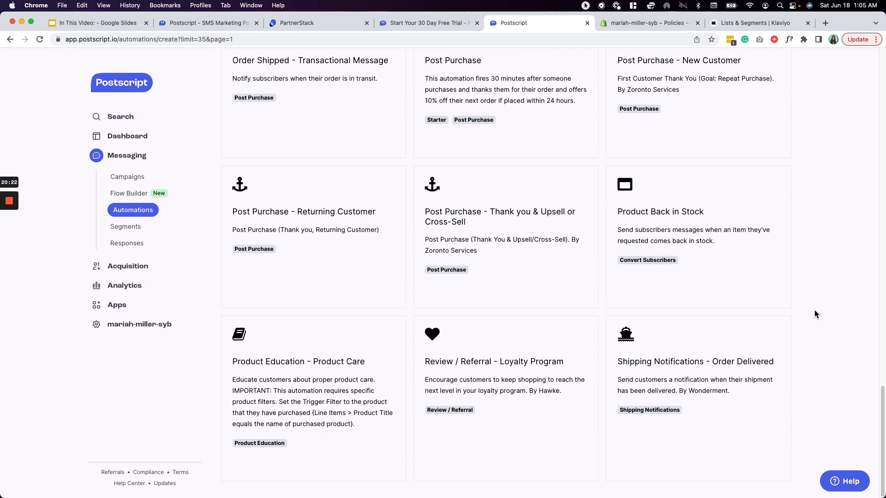
pyautogui.scroll(15, 815, 311)
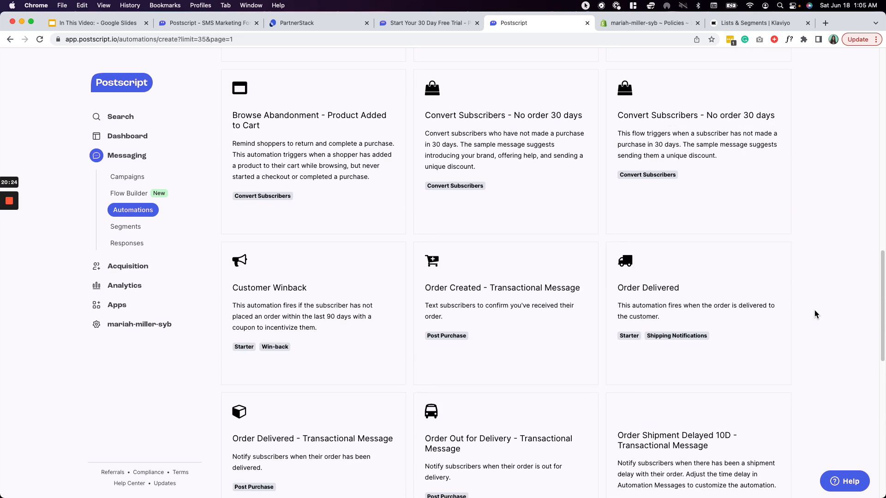
pyautogui.scroll(10, 815, 314)
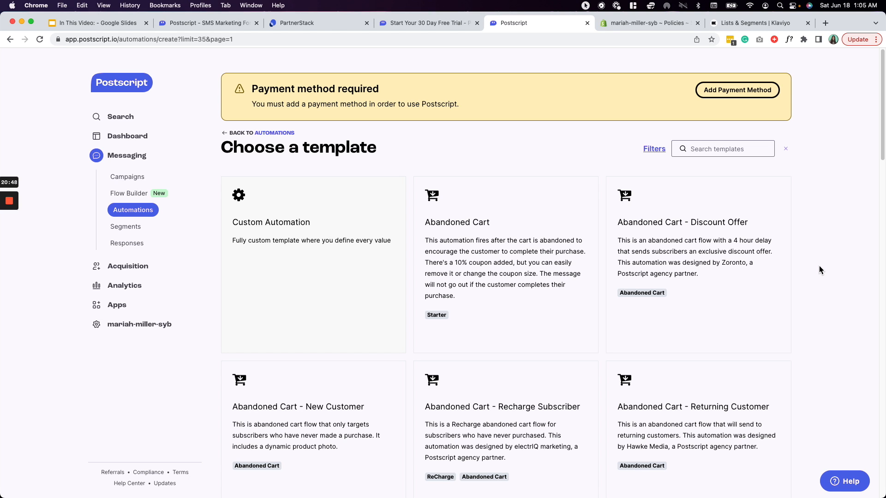
pyautogui.scroll(-5, 818, 266)
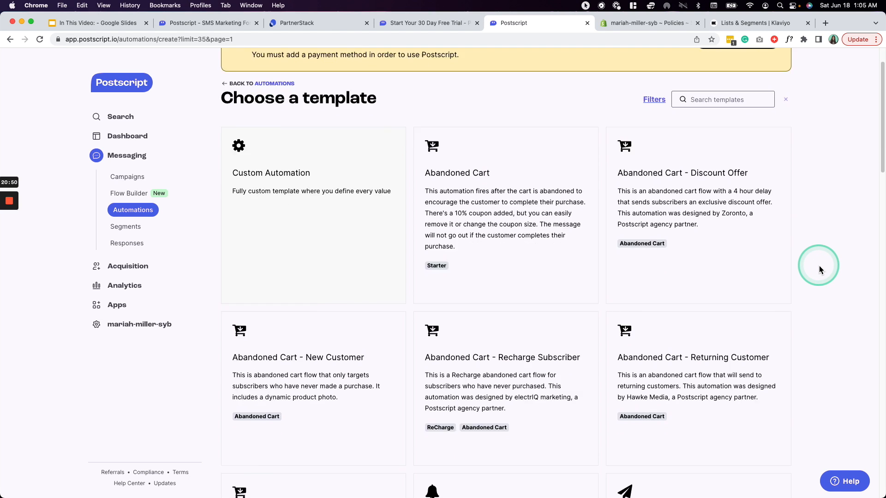
pyautogui.scroll(3, 818, 266)
pyautogui.scroll(2, 819, 265)
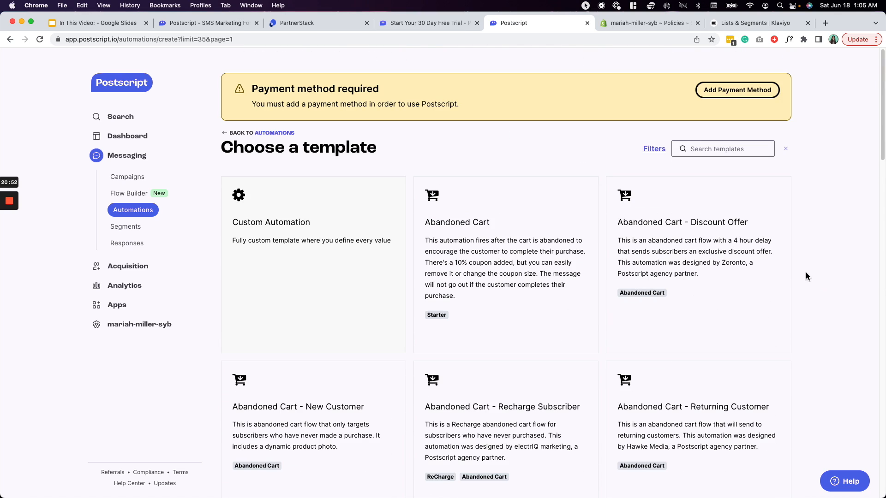
pyautogui.click(122, 226)
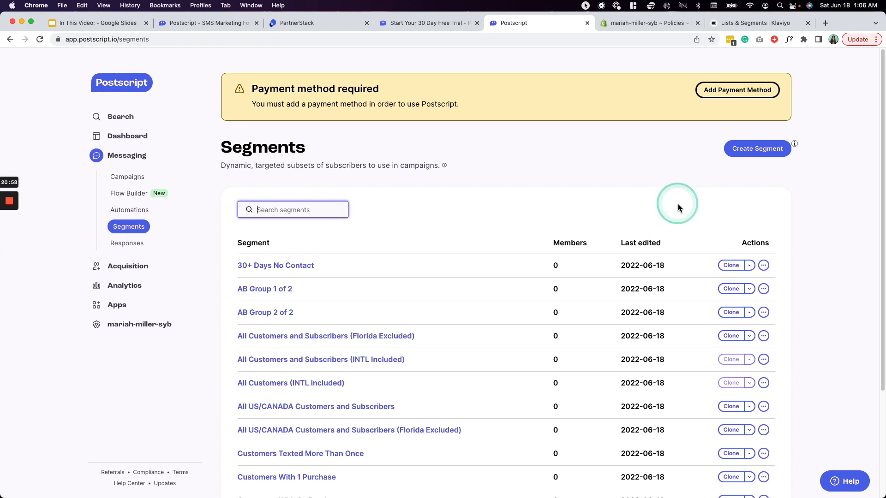
# - Review the fifteen prebuilt segments, 30+ Days No Contact to Total Spend Under $100, and start Create Segment
pyautogui.click(820, 236)
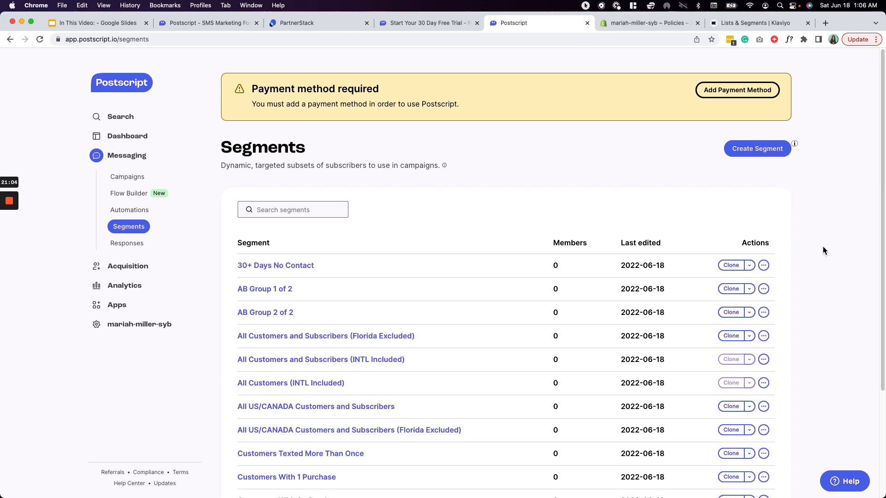
pyautogui.click(863, 247)
pyautogui.scroll(-5, 832, 309)
pyautogui.click(391, 496)
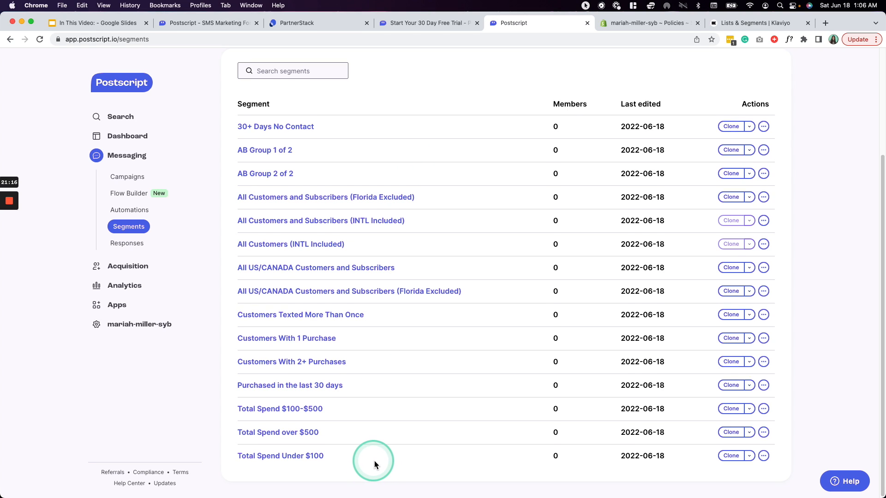
pyautogui.scroll(1, 375, 464)
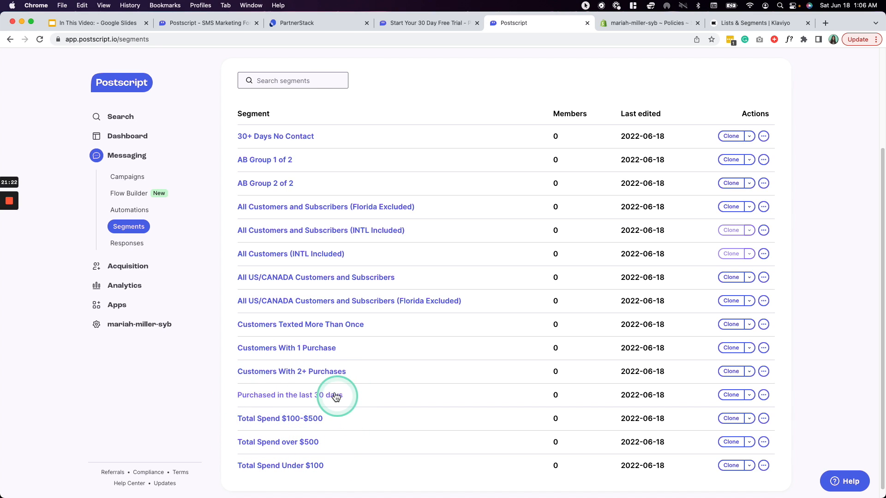
pyautogui.scroll(2, 356, 387)
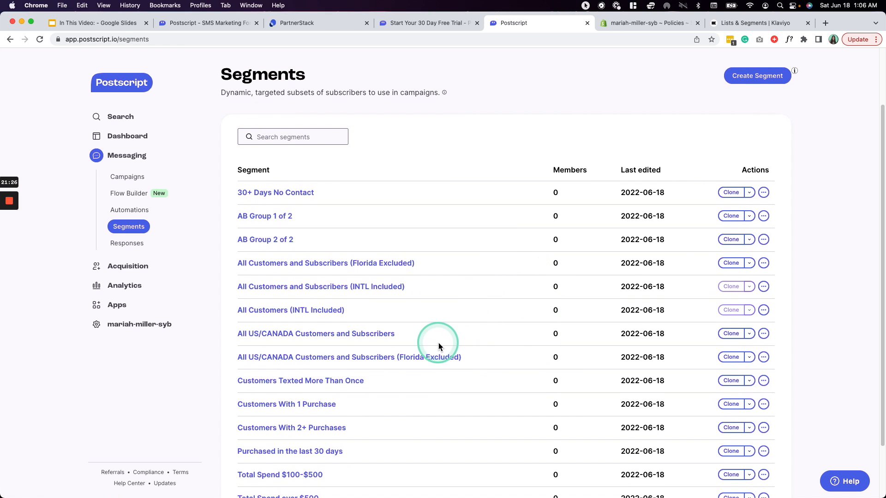
pyautogui.scroll(2, 315, 392)
pyautogui.scroll(-3, 599, 226)
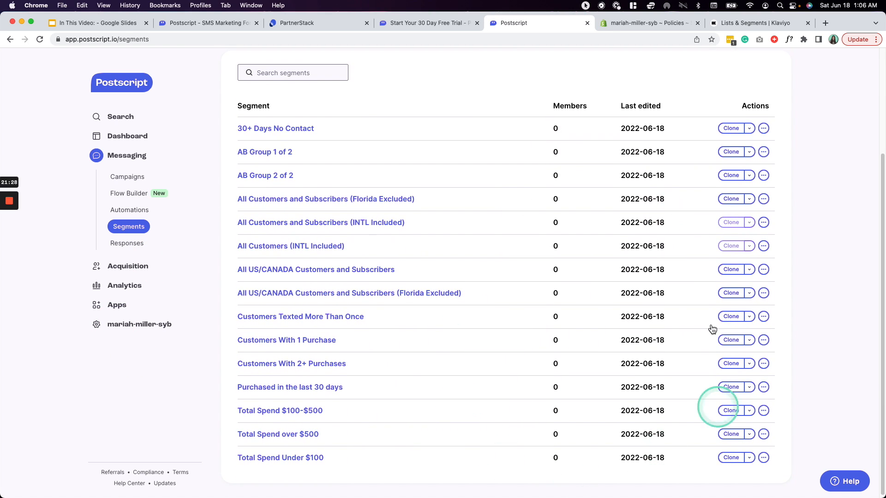
pyautogui.scroll(3, 526, 208)
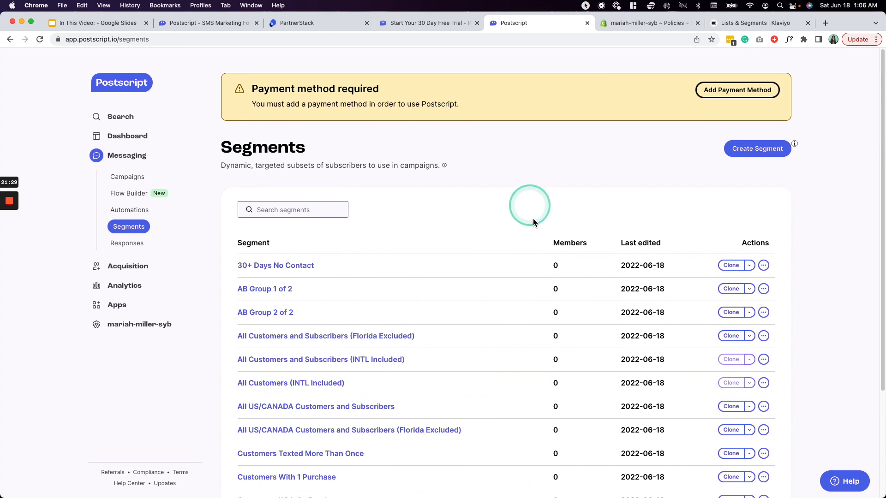
pyautogui.click(752, 149)
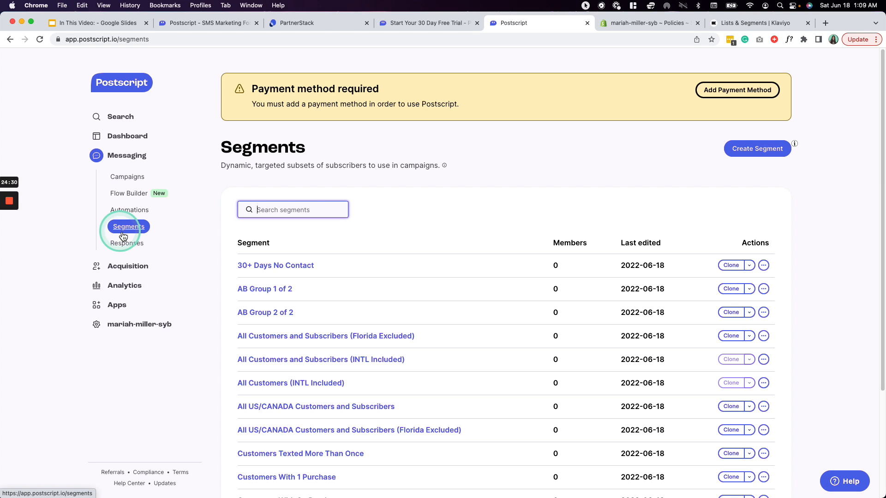
# - Check the Navigating the platform agenda slide, then open Postscript's Responses inbox
pyautogui.click(118, 26)
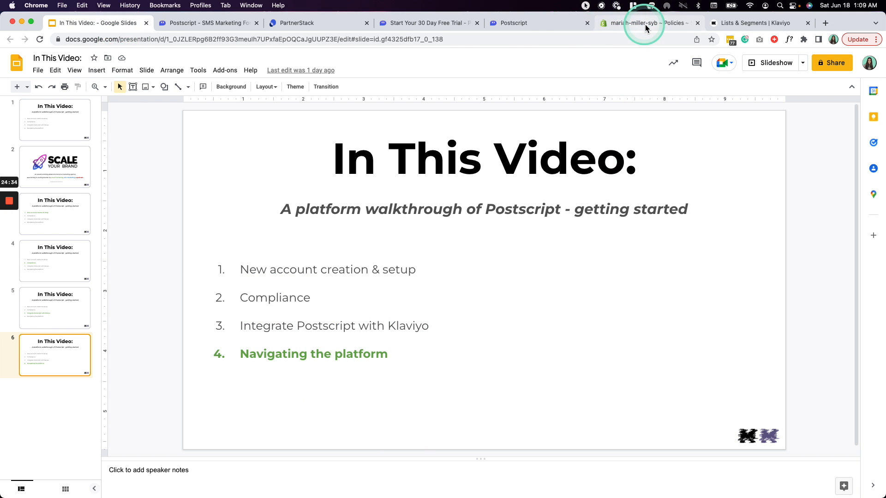
pyautogui.click(512, 23)
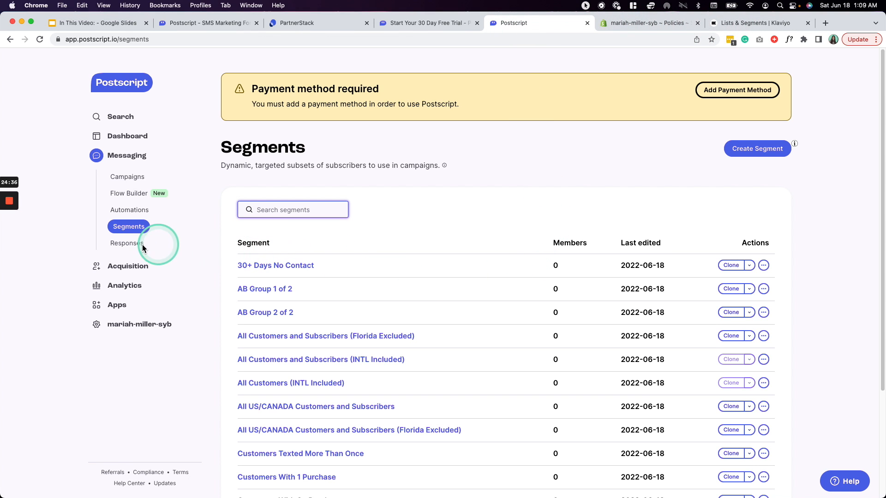
pyautogui.click(134, 246)
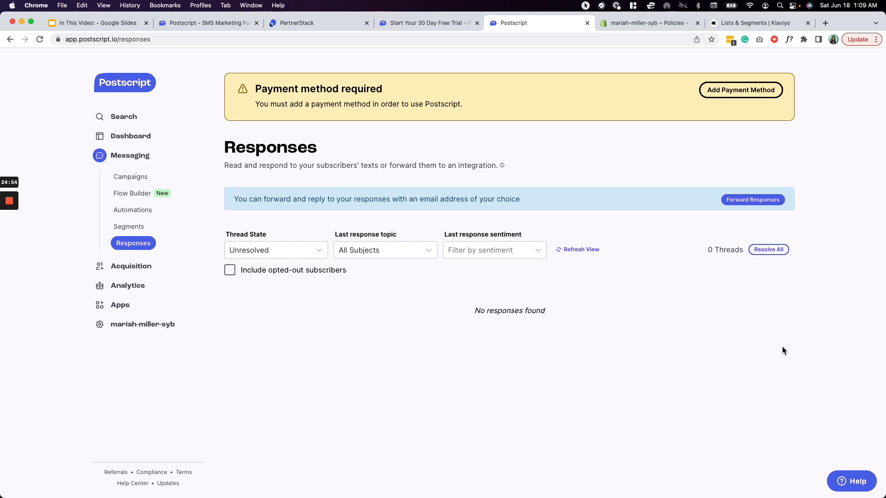
# - Open Acquisition to see the enabled DESKTOP and MOBILE website popups
pyautogui.click(131, 267)
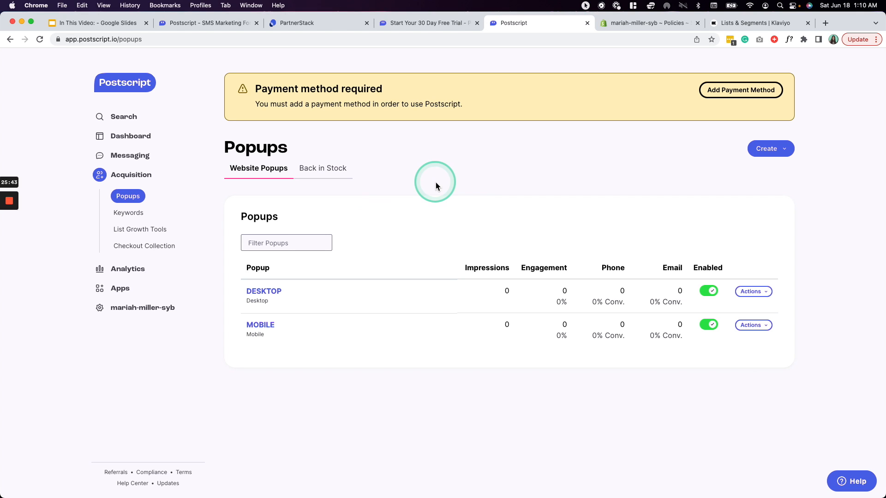
# - Look at the Back in Stock popup tab, then return to Website Popups
pyautogui.click(322, 174)
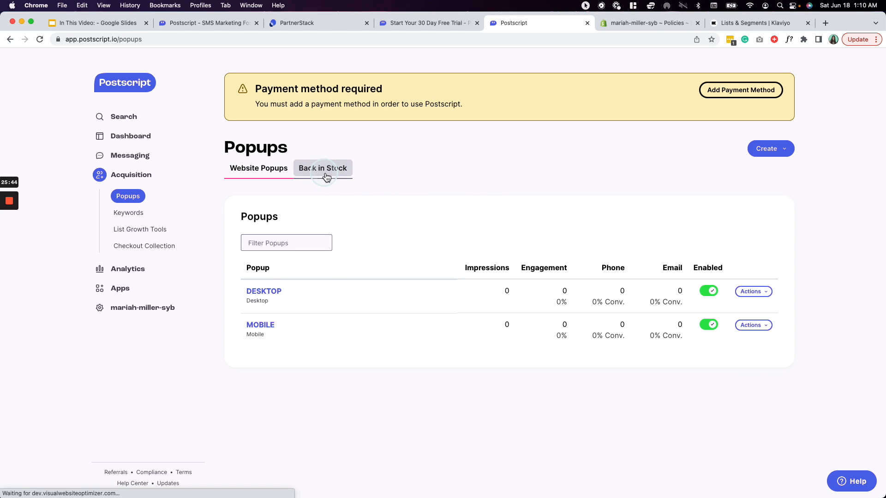
pyautogui.click(262, 168)
pyautogui.click(364, 386)
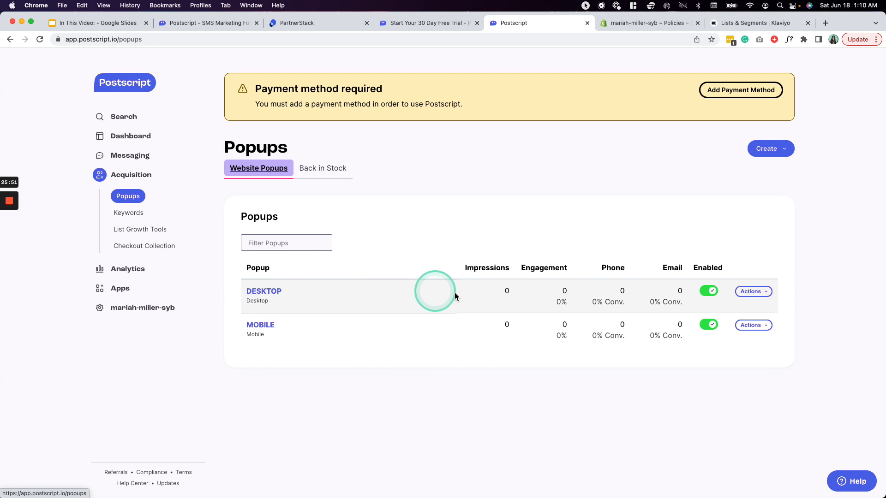
# - Toggle the DESKTOP popup off and on, then open it in the editor
pyautogui.click(713, 293)
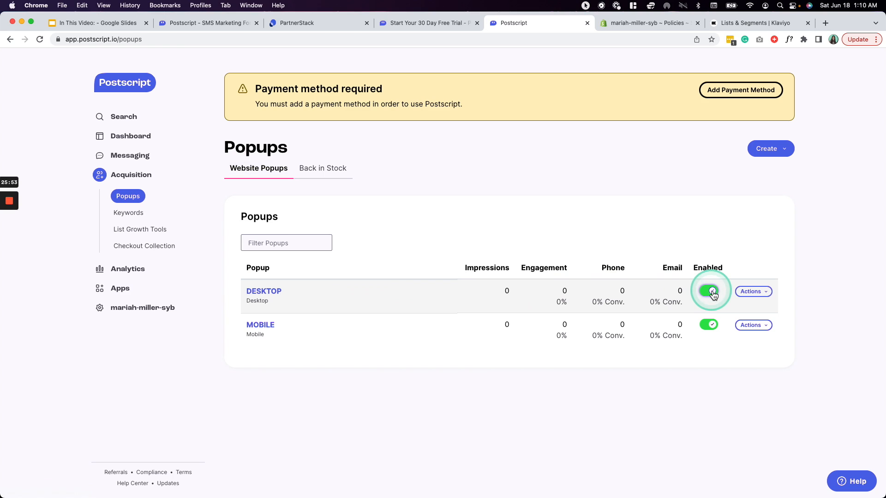
pyautogui.click(713, 292)
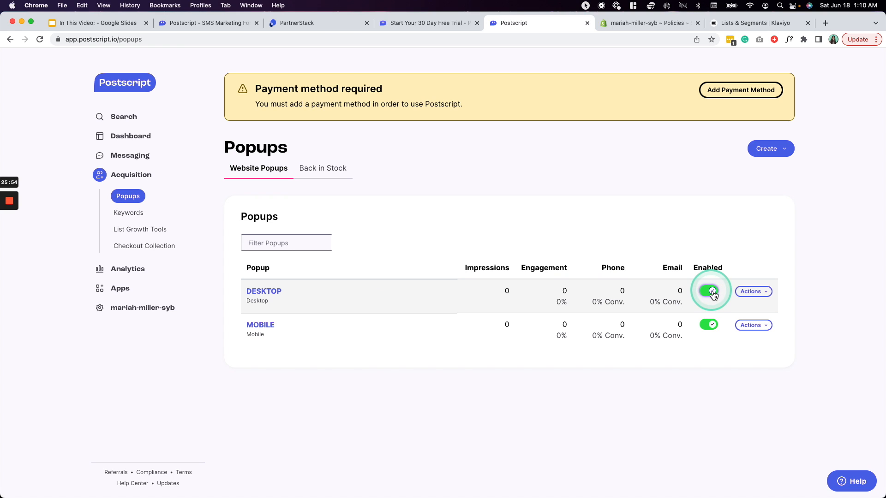
pyautogui.click(764, 293)
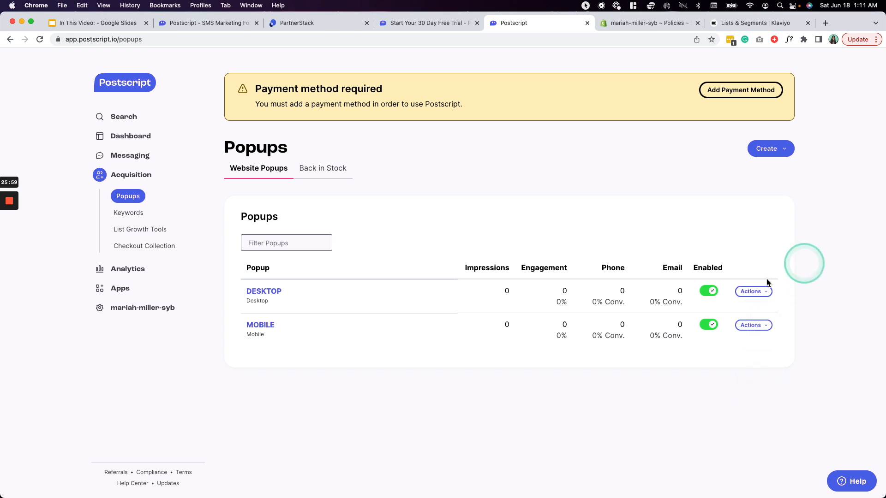
pyautogui.click(266, 294)
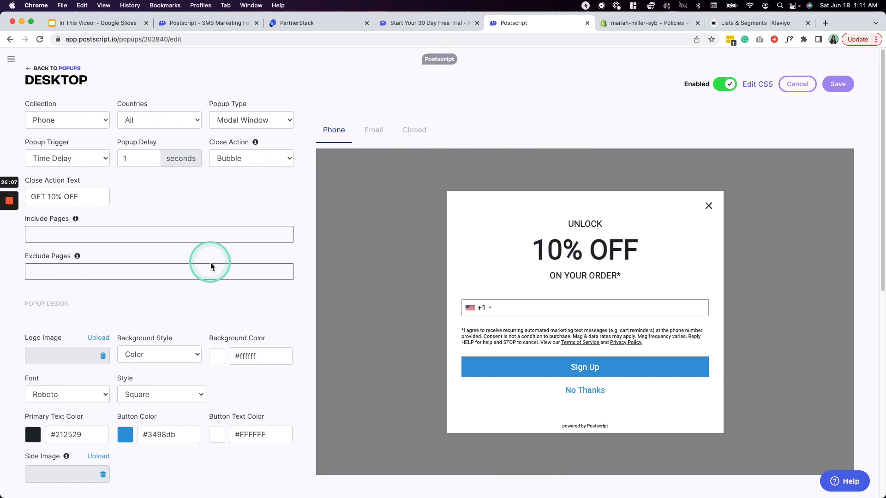
# - Preview the DESKTOP popup's closed GET 10% OFF bubble, then go back to Popups
pyautogui.scroll(-10, 212, 259)
pyautogui.scroll(10, 212, 259)
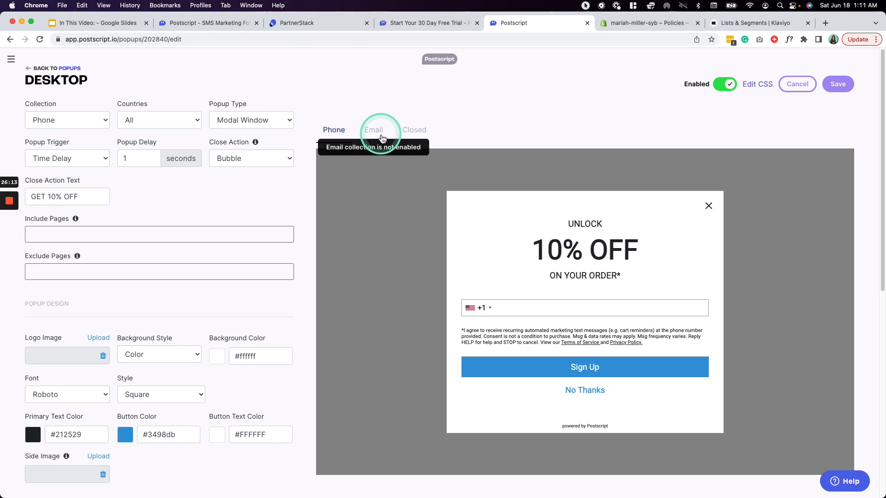
pyautogui.click(429, 136)
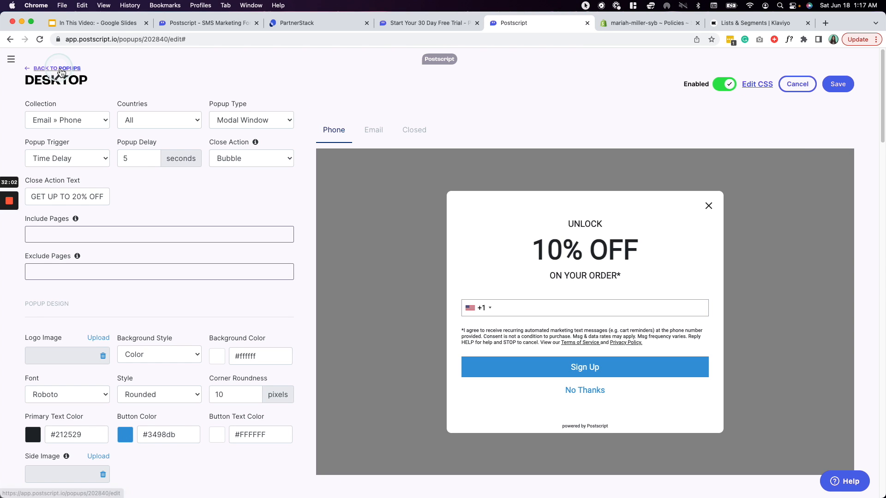
pyautogui.click(59, 68)
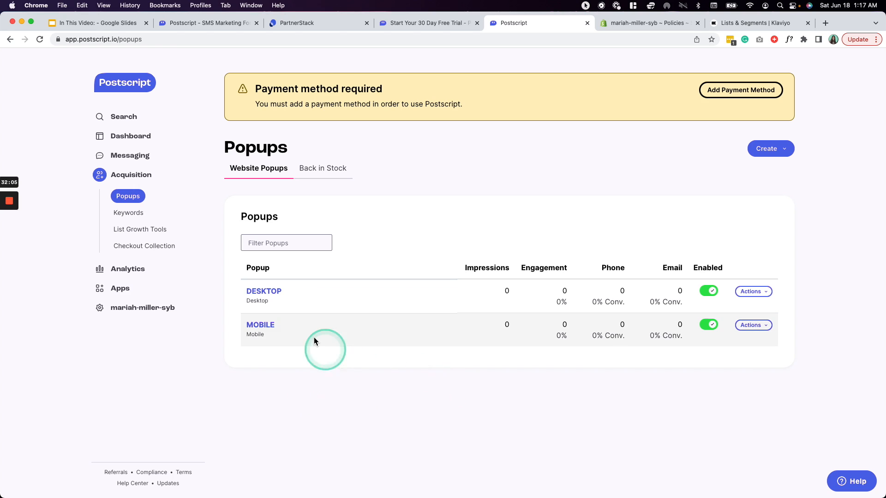
# - Go to Keywords, dismiss the upgrade notice, and open the NIKESAVE10 keyword
pyautogui.click(124, 213)
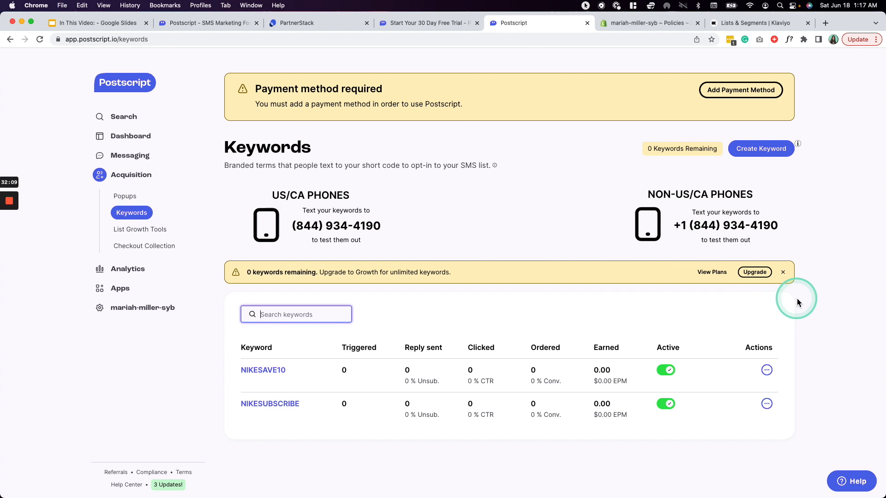
pyautogui.click(815, 317)
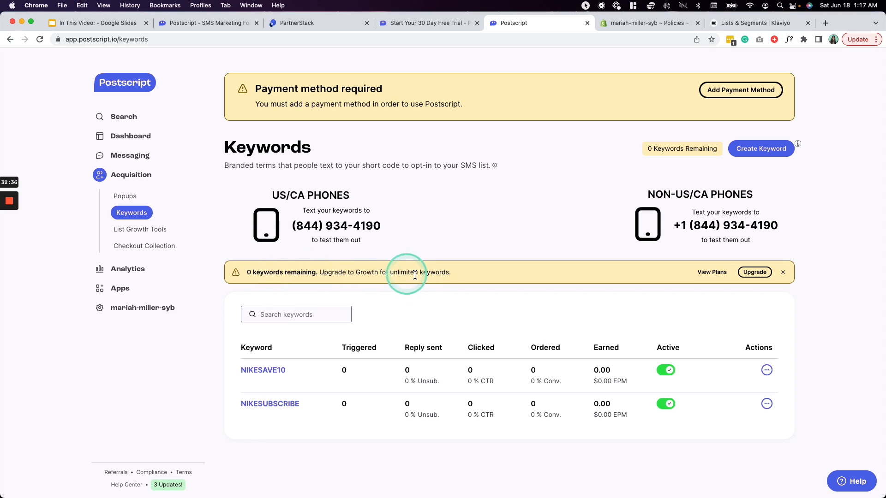
pyautogui.click(783, 272)
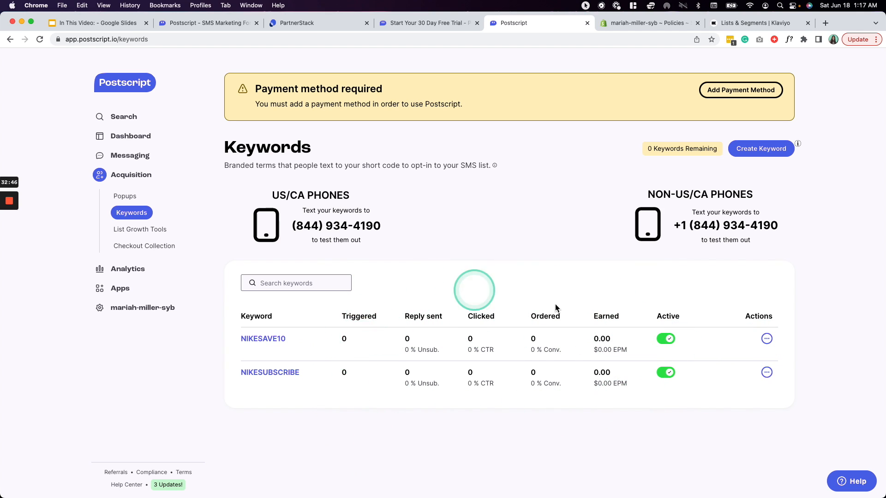
pyautogui.click(768, 339)
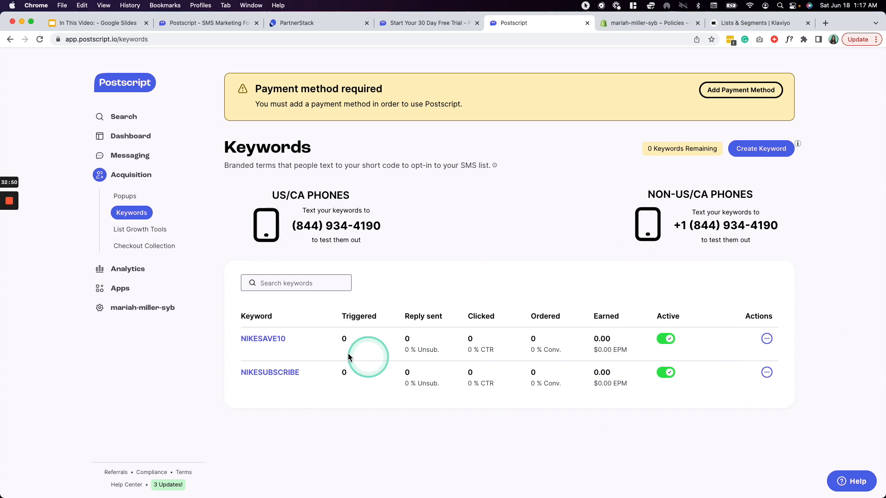
pyautogui.click(271, 341)
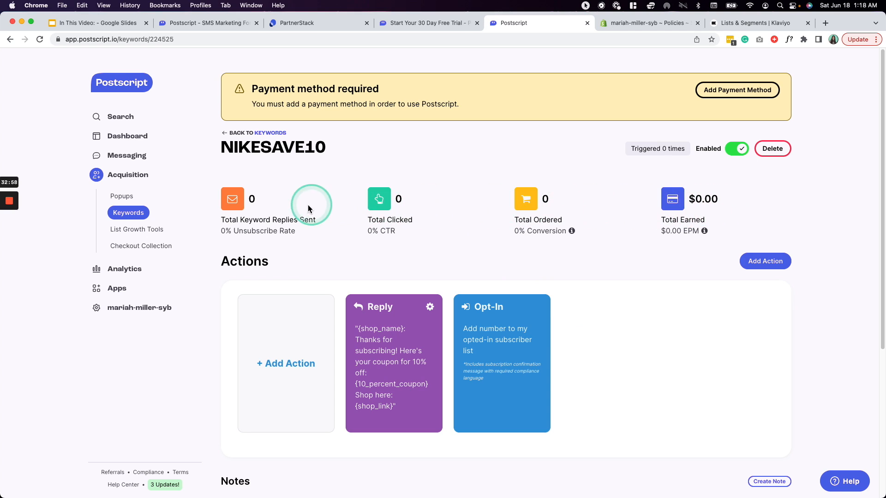
# - Inspect the NIKESAVE10 Reply coupon action, then return to Keywords and open List Growth Tools
pyautogui.scroll(-5, 519, 245)
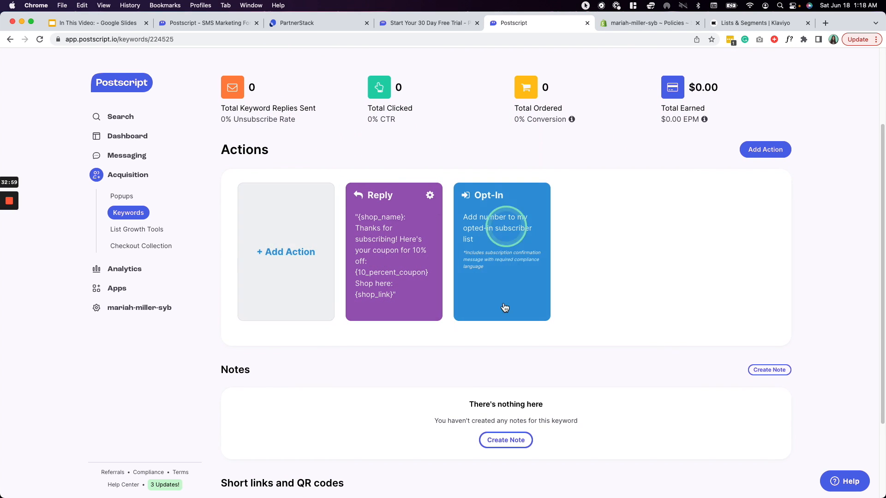
pyautogui.scroll(1, 665, 264)
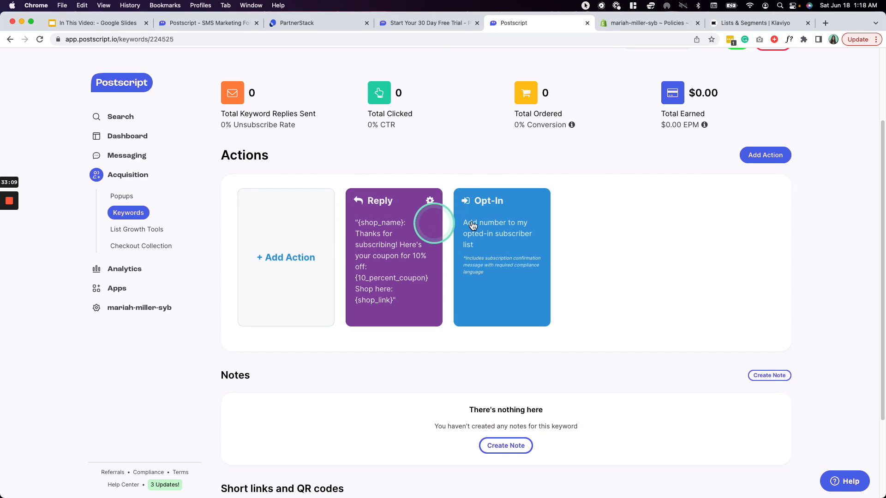
pyautogui.click(430, 203)
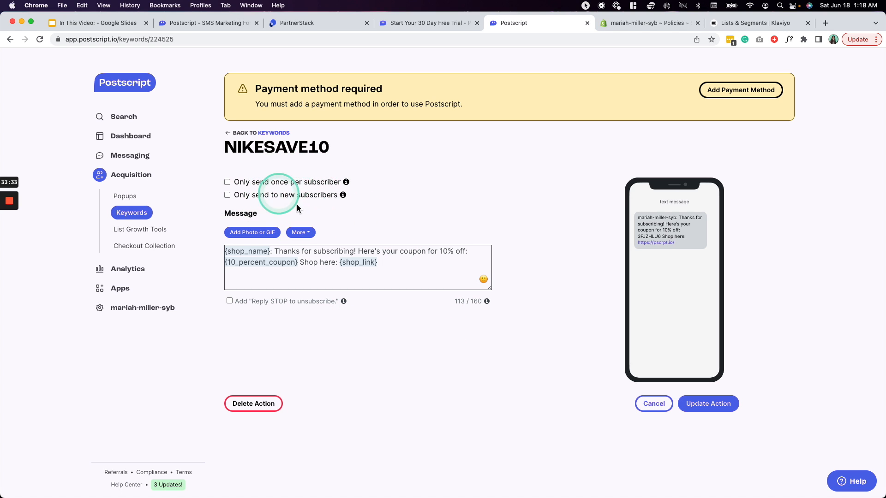
pyautogui.click(277, 134)
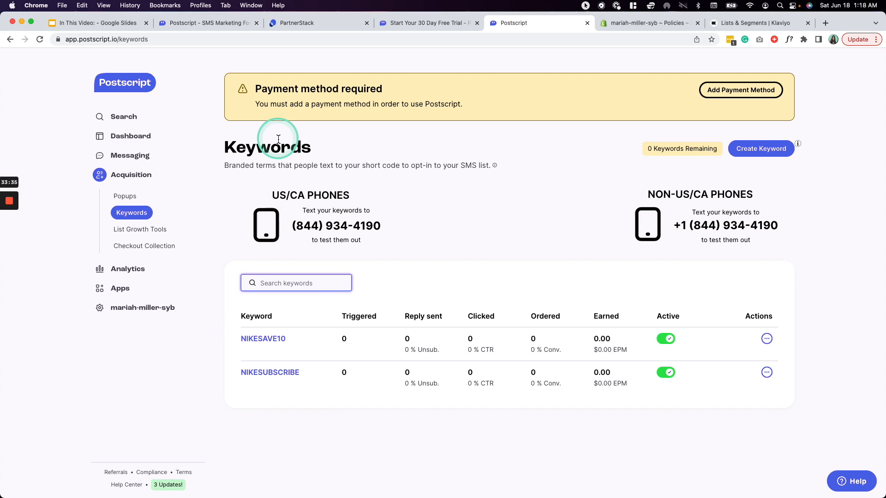
pyautogui.click(144, 236)
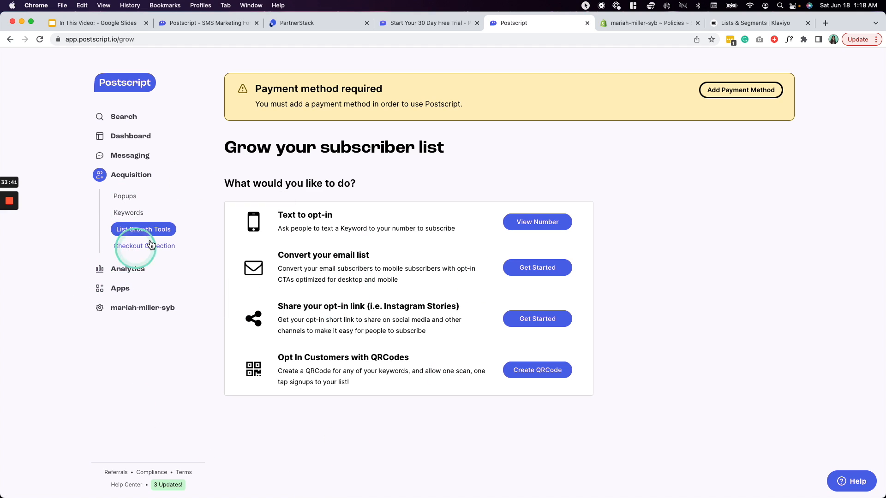
# - Review the Checkout Collection setup cards under Acquisition, then go to message Analytics
pyautogui.click(154, 247)
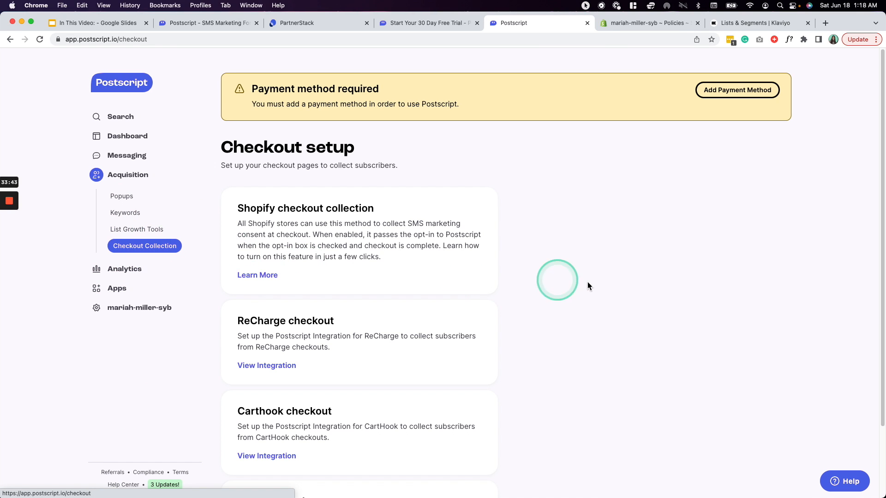
pyautogui.scroll(-2, 569, 298)
pyautogui.scroll(-1, 570, 314)
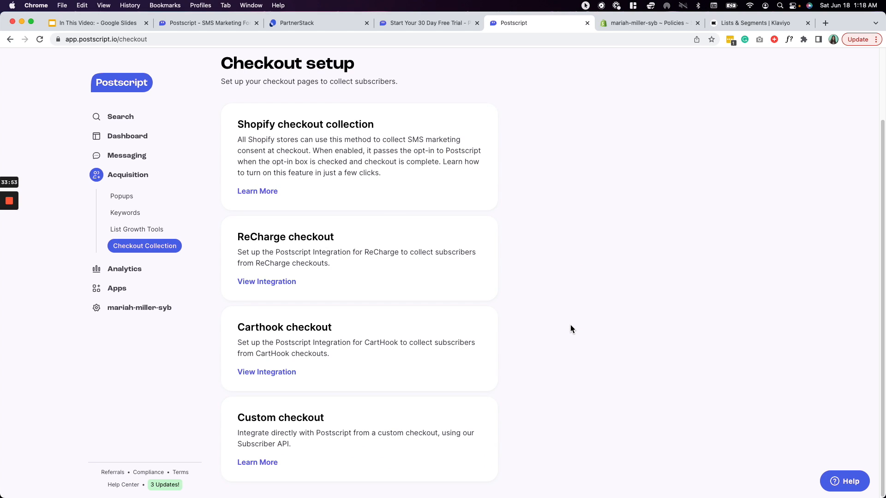
pyautogui.scroll(1, 572, 328)
pyautogui.scroll(-1, 572, 328)
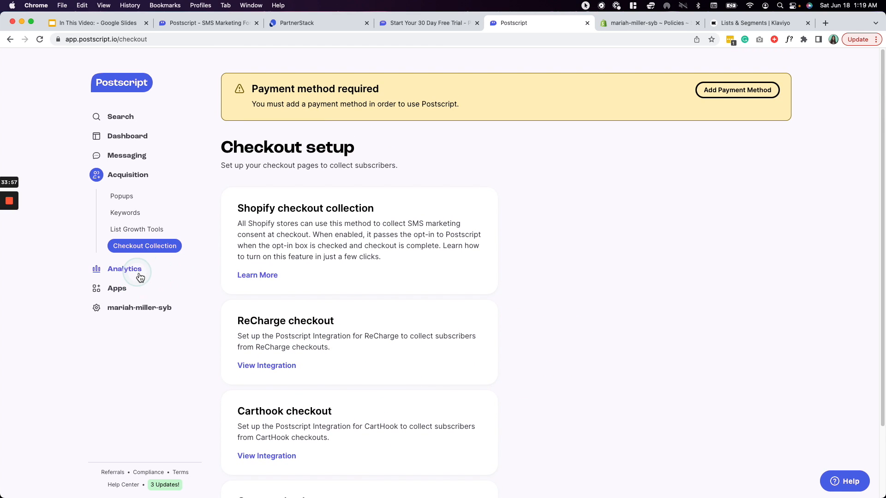
pyautogui.click(138, 271)
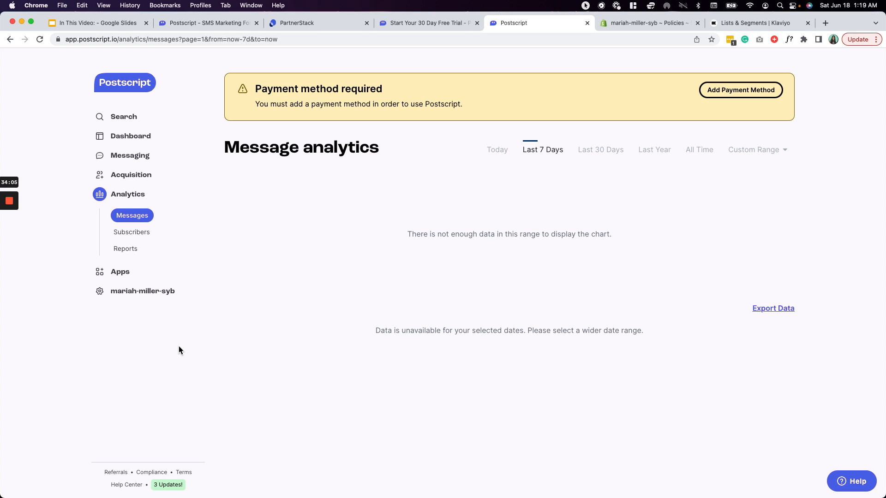
# - Show message analytics for the last 30 days, check Reports, then go to the Apps page
pyautogui.click(598, 150)
pyautogui.click(773, 154)
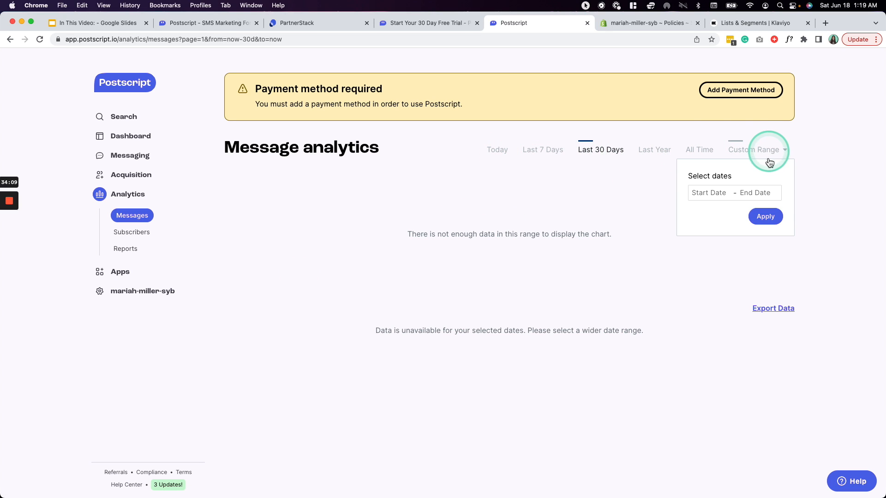
pyautogui.click(779, 158)
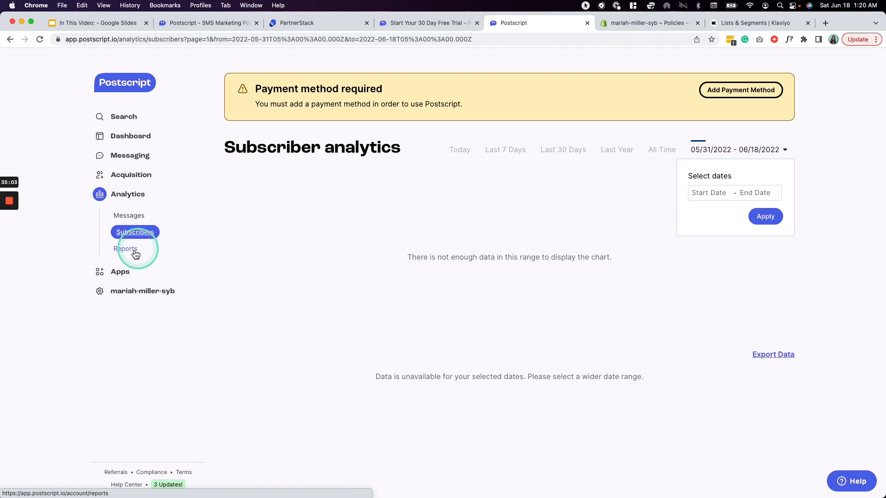
pyautogui.click(136, 254)
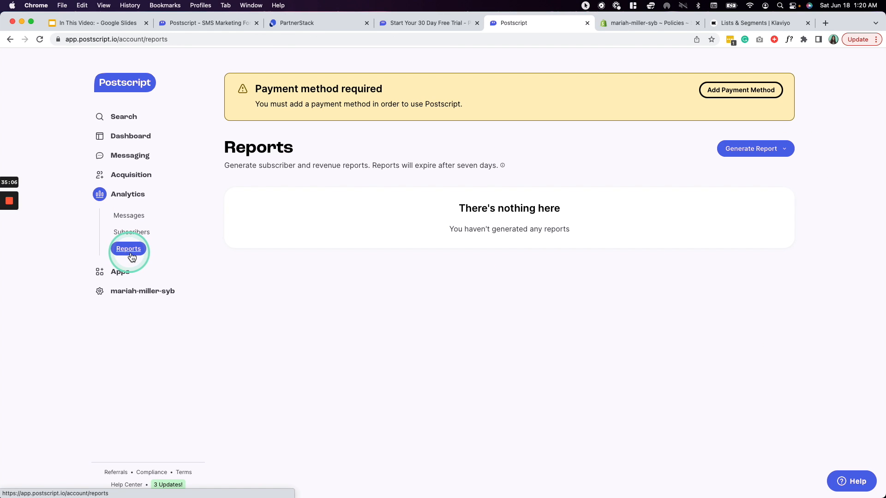
pyautogui.click(118, 275)
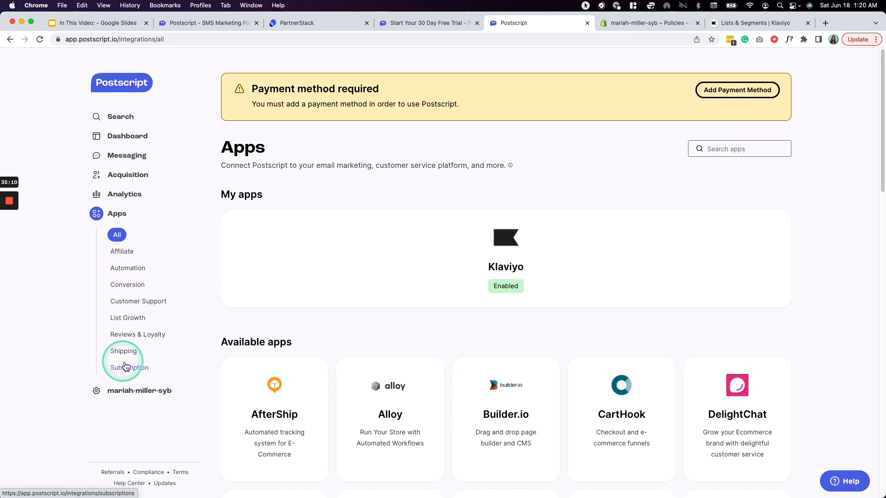
# - Open Settings from the shop name entry in the left sidebar
pyautogui.click(131, 391)
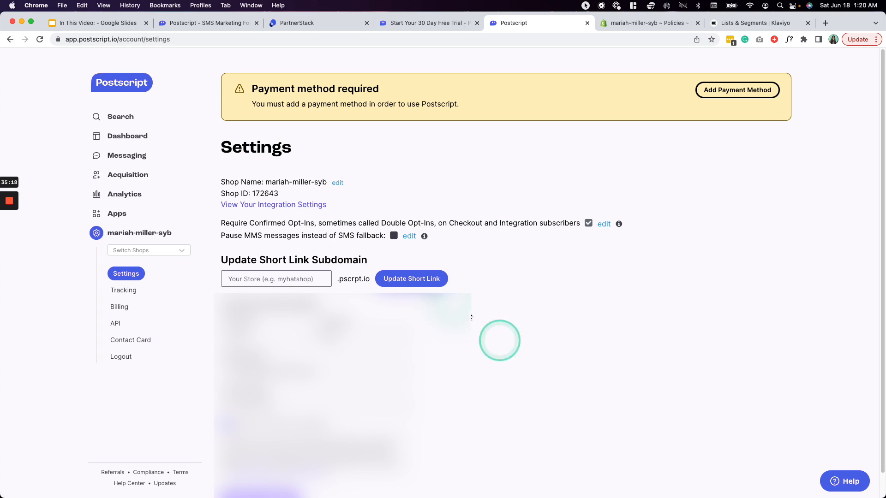
# - Enter a new short link subdomain and save it with Update Short Link
pyautogui.click(256, 281)
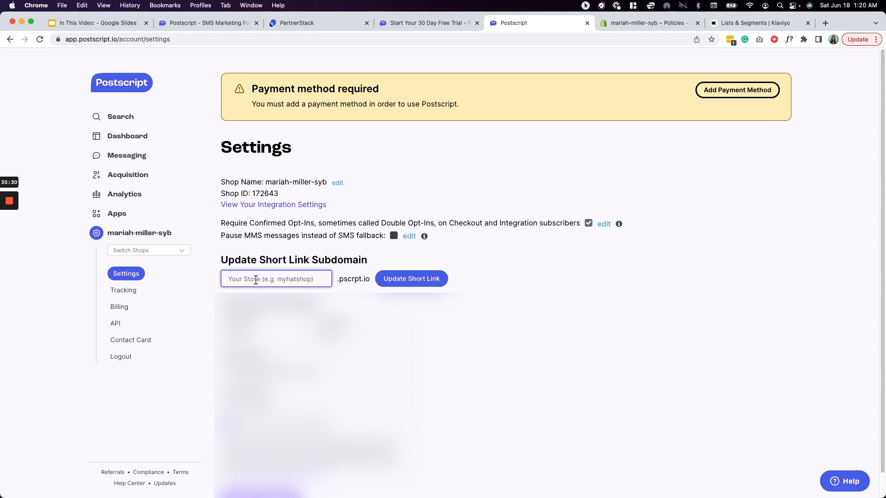
pyautogui.write('nike')
pyautogui.click(542, 301)
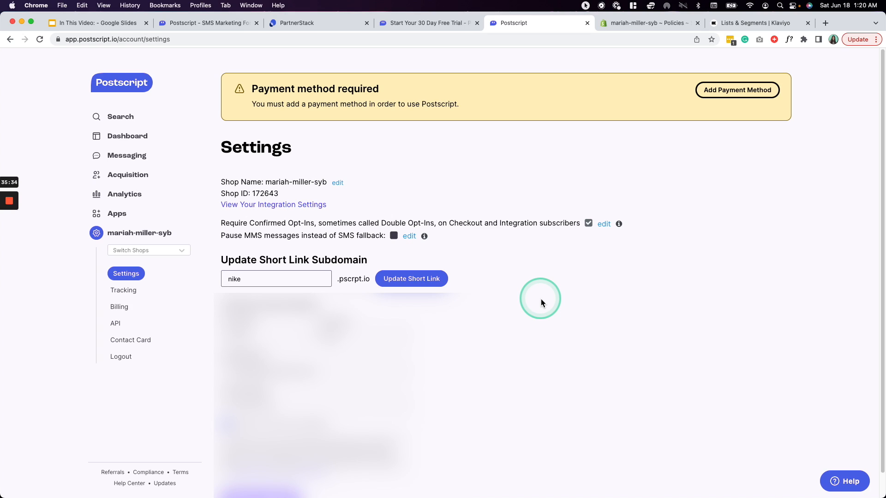
pyautogui.click(365, 278)
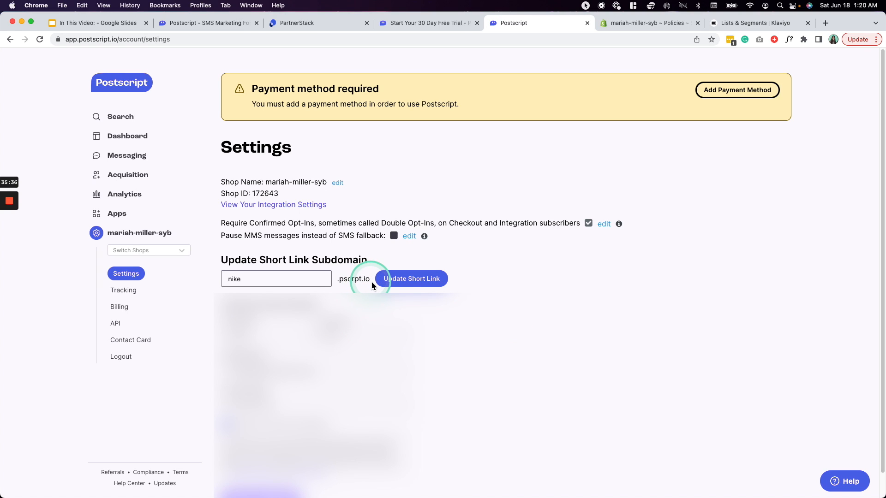
pyautogui.click(420, 283)
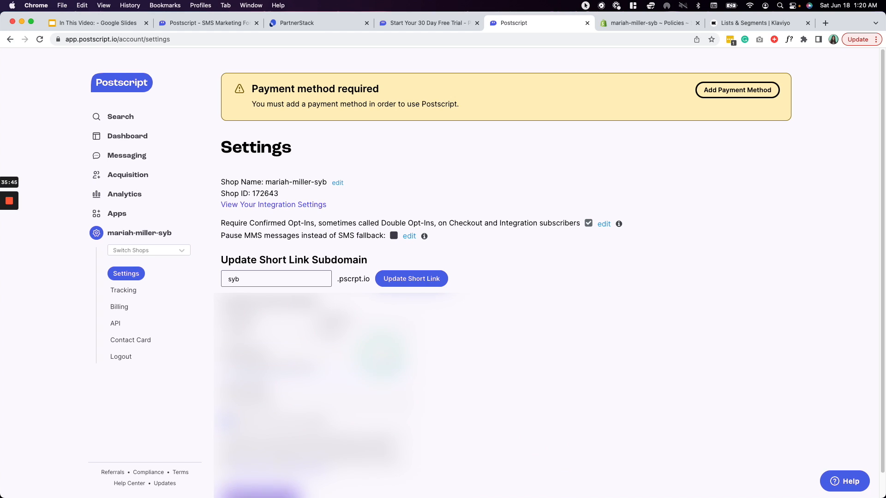
# - Look over the Shop Name and Shop ID fields, then go to Tracking settings
pyautogui.scroll(-1, 549, 273)
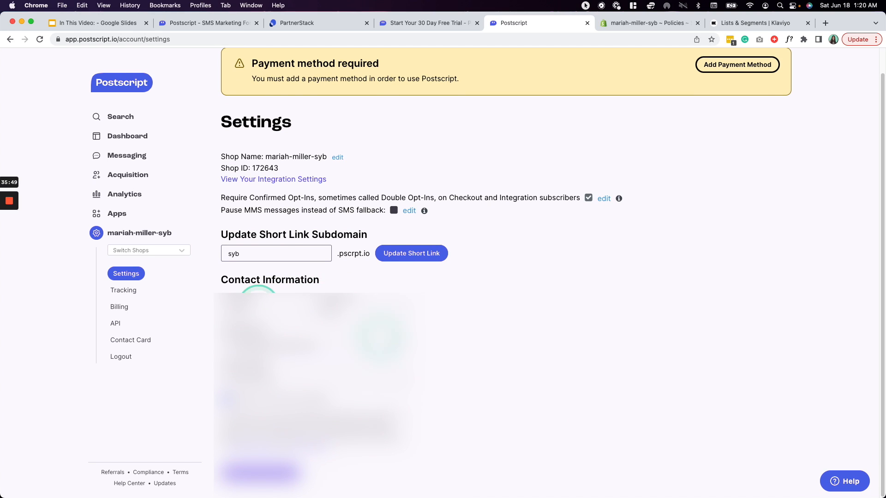
pyautogui.scroll(1, 287, 255)
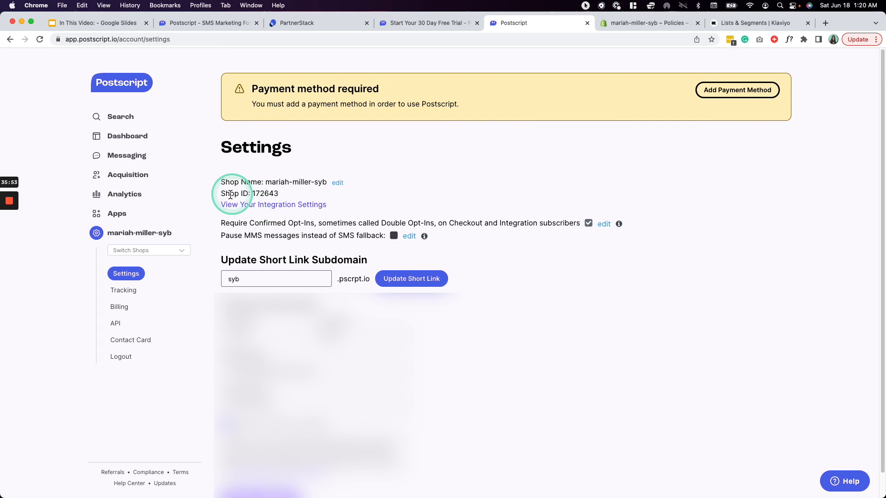
pyautogui.moveTo(218, 193); pyautogui.dragTo(295, 198)
pyautogui.moveTo(220, 182); pyautogui.dragTo(330, 183)
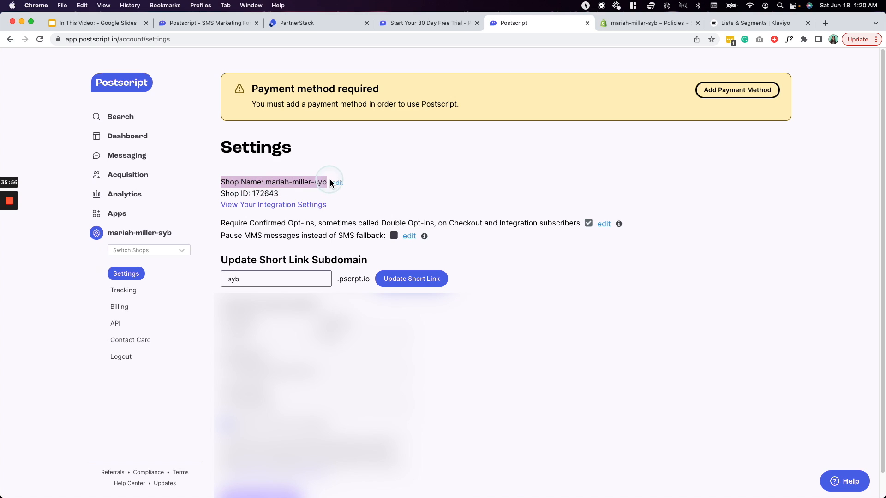
pyautogui.click(525, 187)
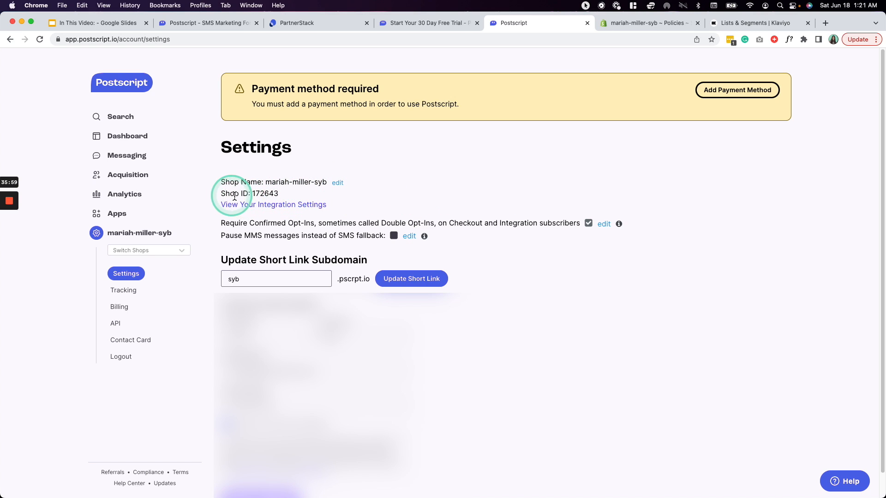
pyautogui.doubleClick(265, 193)
pyautogui.click(524, 195)
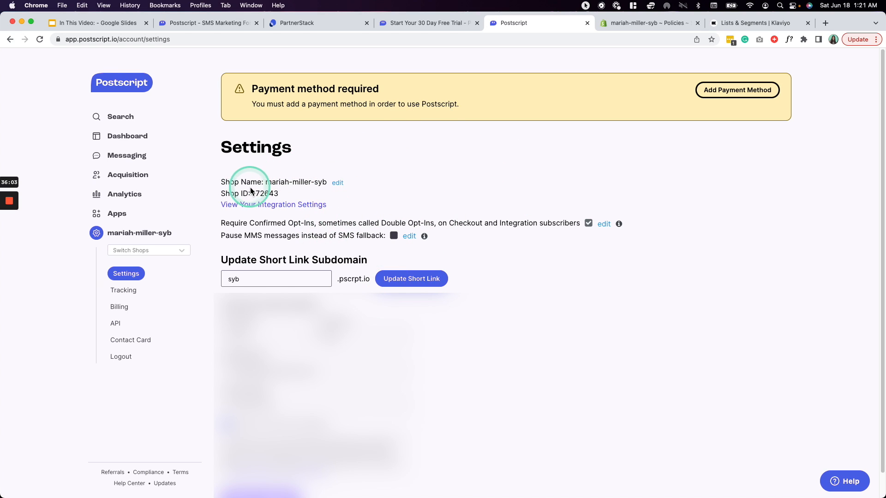
pyautogui.moveTo(221, 194); pyautogui.dragTo(249, 194)
pyautogui.click(500, 186)
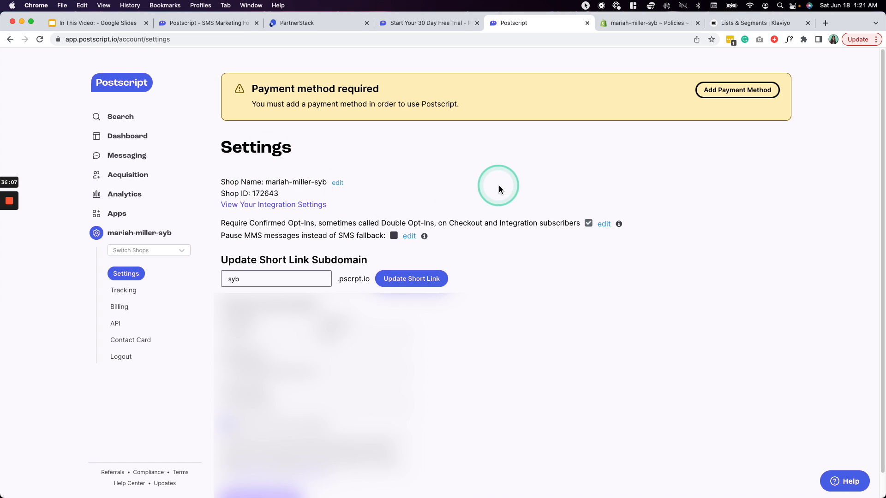
pyautogui.click(133, 291)
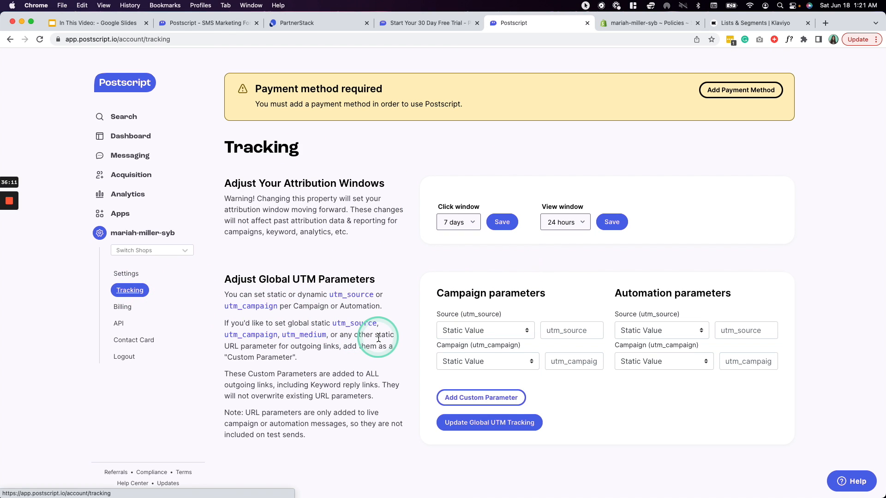
# - Step through the Billing and API keys pages to reach the Contact Card page
pyautogui.click(132, 316)
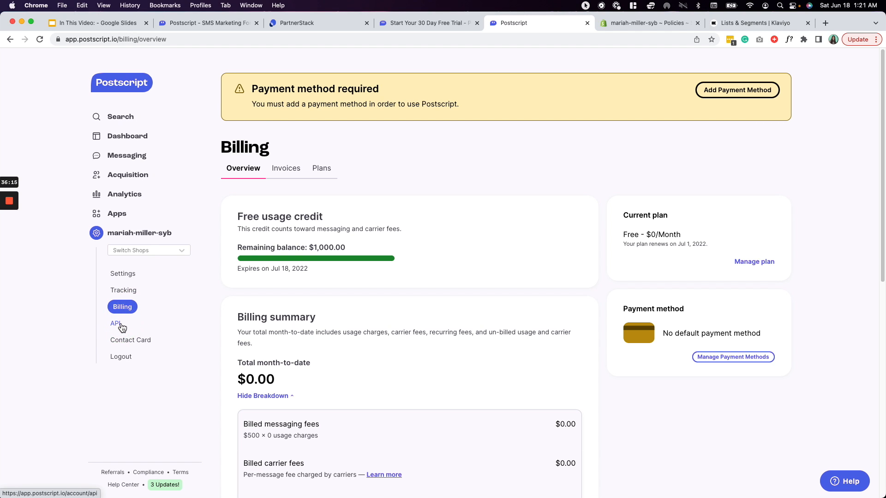
pyautogui.click(121, 325)
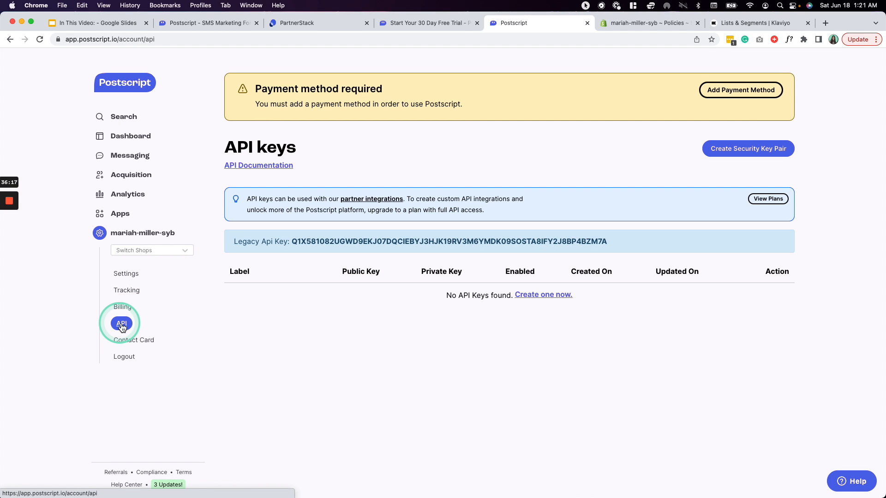
pyautogui.click(129, 342)
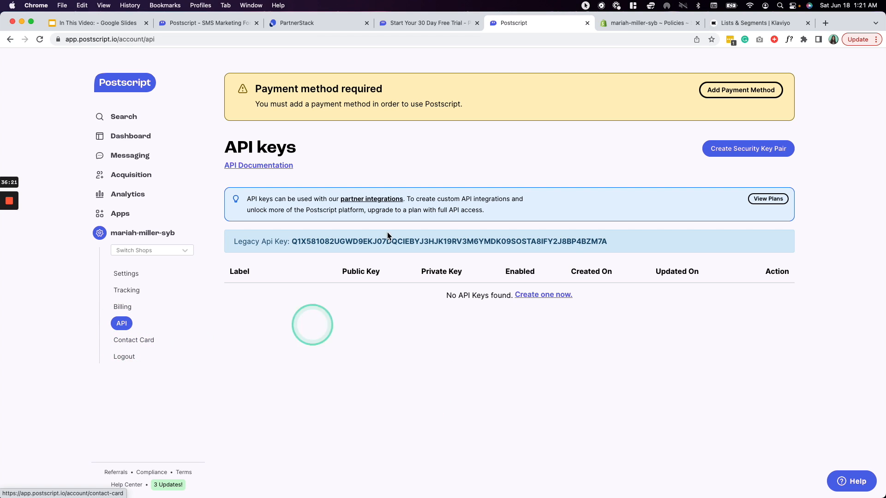
pyautogui.click(145, 345)
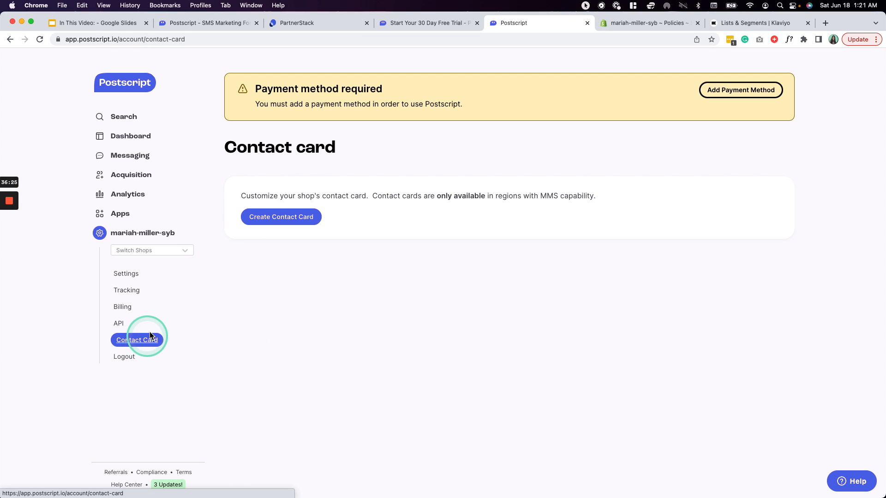